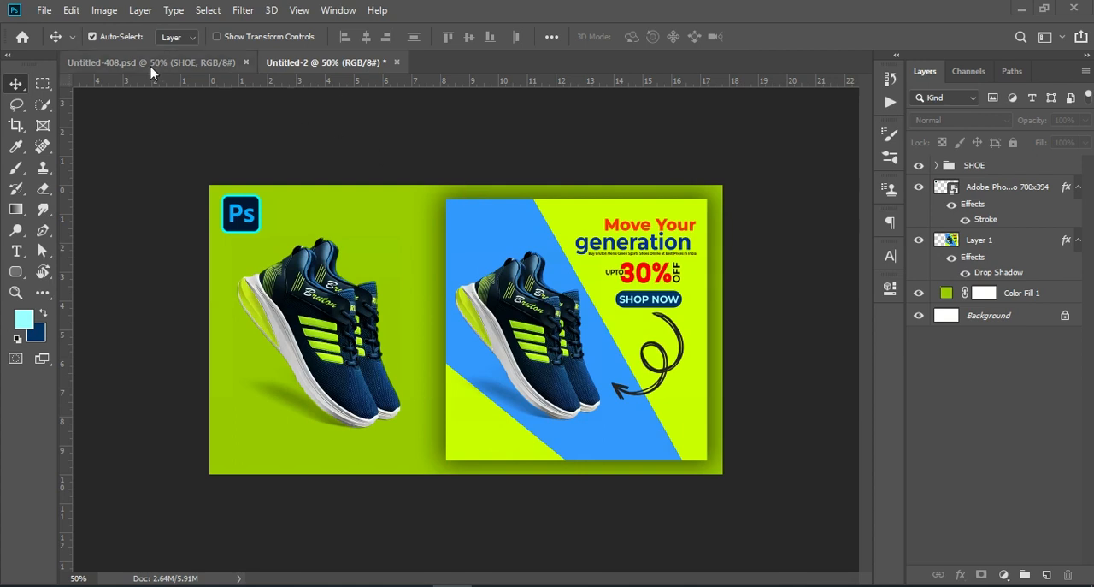
- Create a new 1080 x 1080 pixel RGB document at 72 pixels/inch with a white background
{"action": "left_click", "coordinate": [176, 64]}
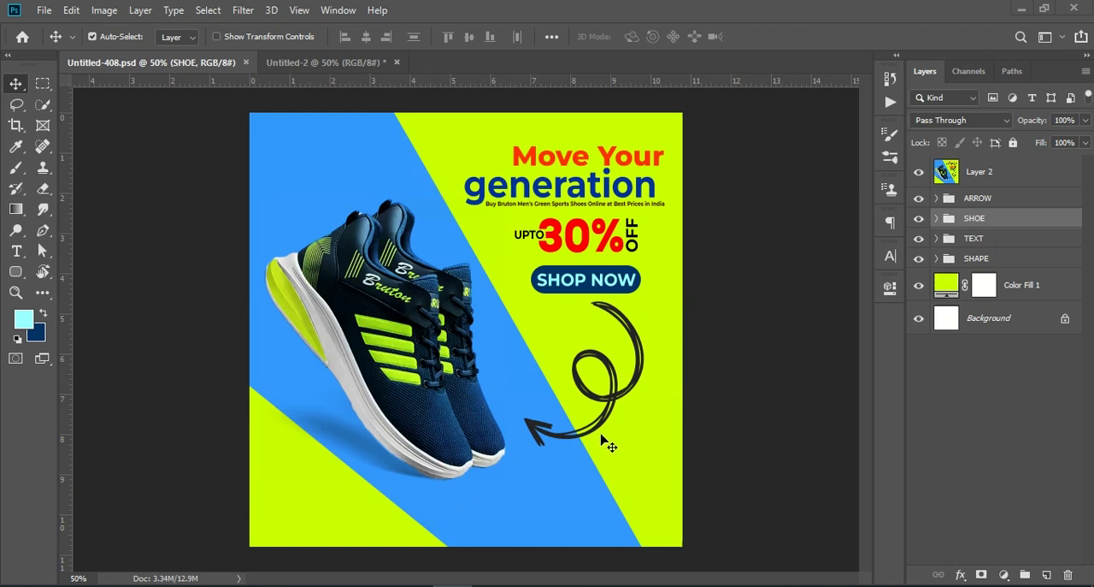
{"action": "left_click", "coordinate": [45, 11]}
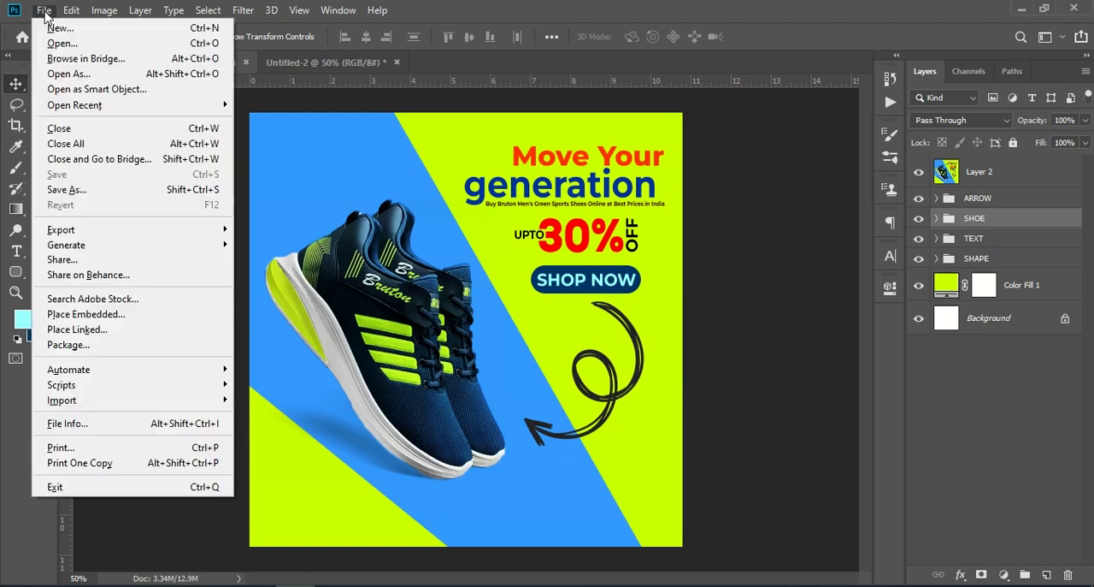
{"action": "left_click", "coordinate": [84, 29]}
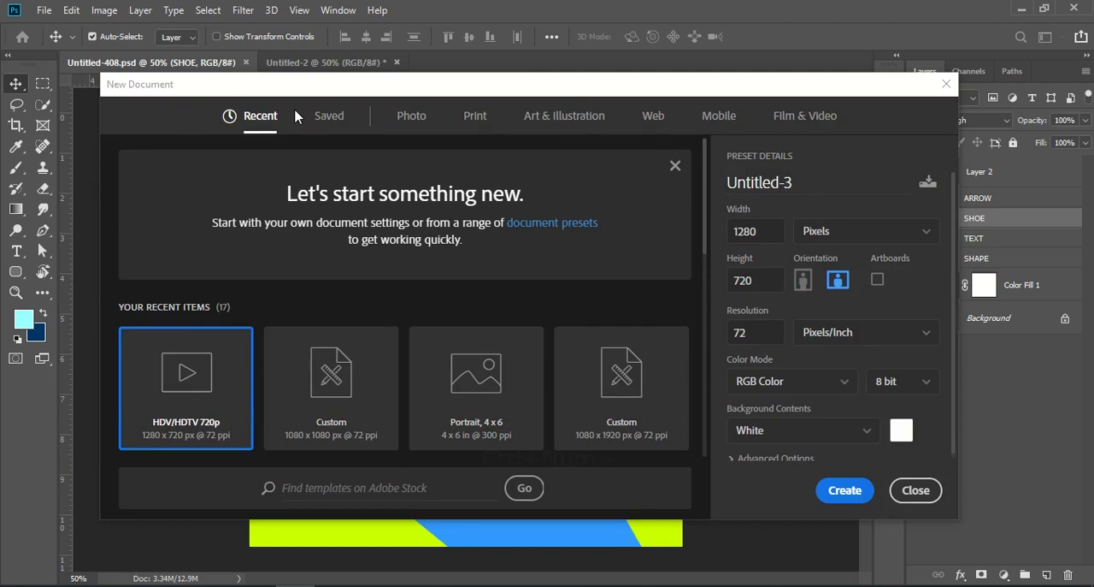
{"action": "left_click", "coordinate": [337, 404]}
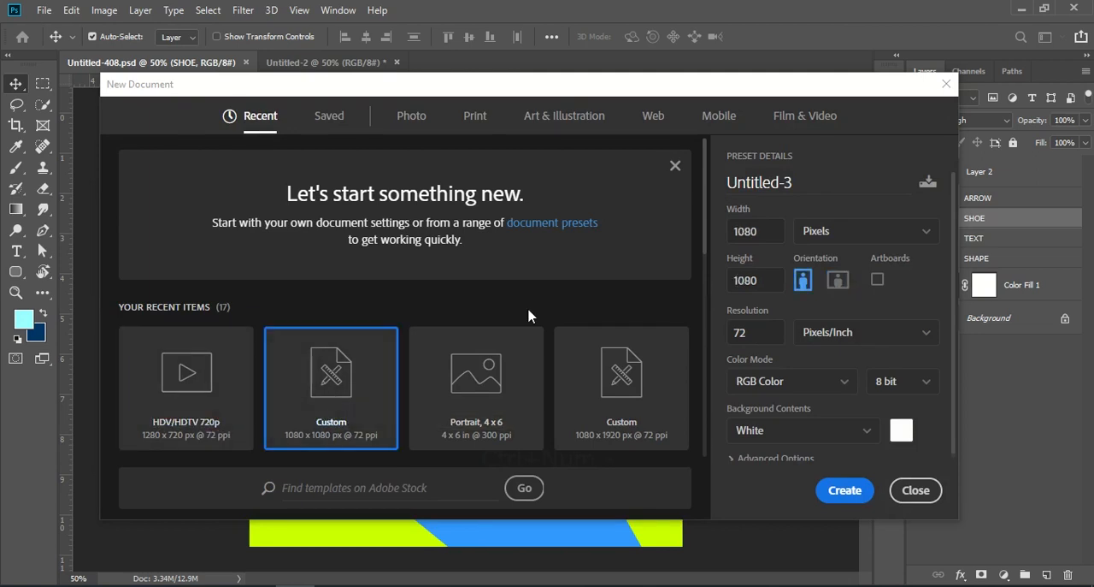
{"action": "double_click", "coordinate": [750, 231]}
{"action": "left_click", "coordinate": [770, 288]}
{"action": "key", "text": "Tab"}
{"action": "left_click", "coordinate": [864, 490]}
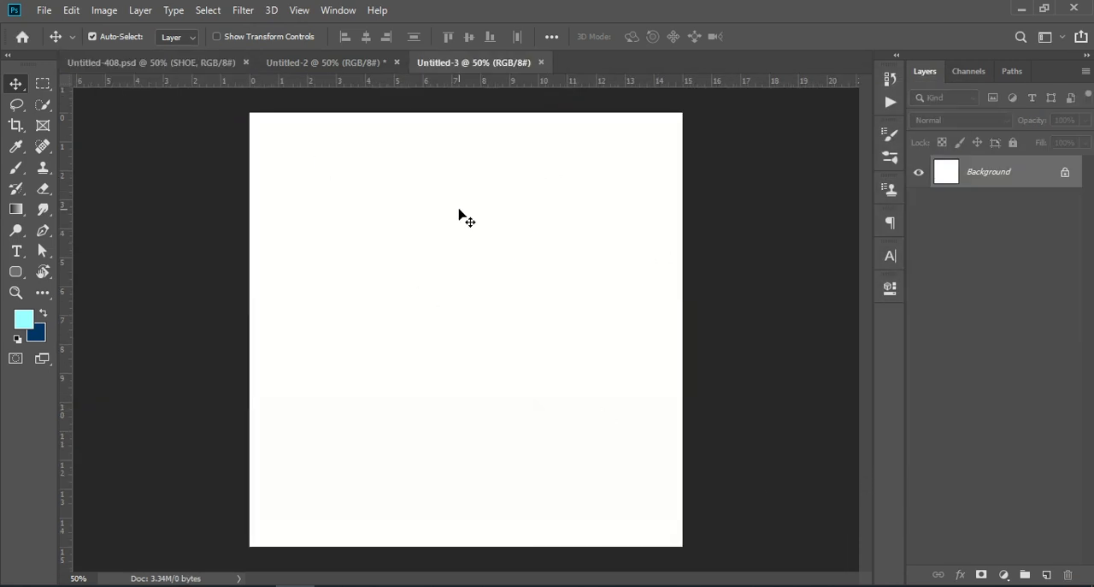
- Copy the SHOE group from Untitled-408.psd into the blank Untitled-3 document and collapse the group
{"action": "left_click", "coordinate": [298, 65]}
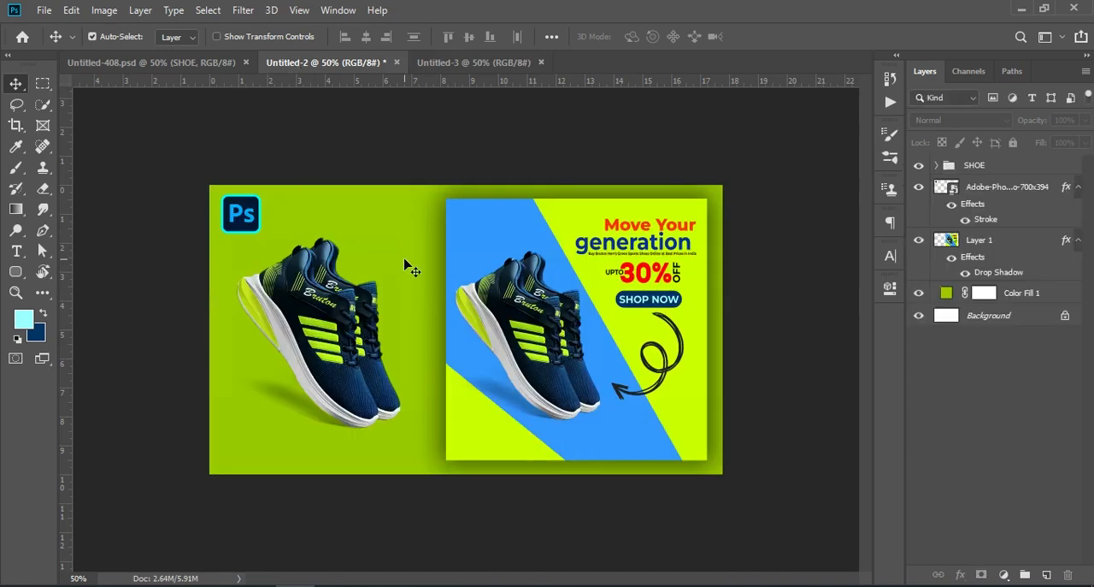
{"action": "left_click", "coordinate": [112, 61]}
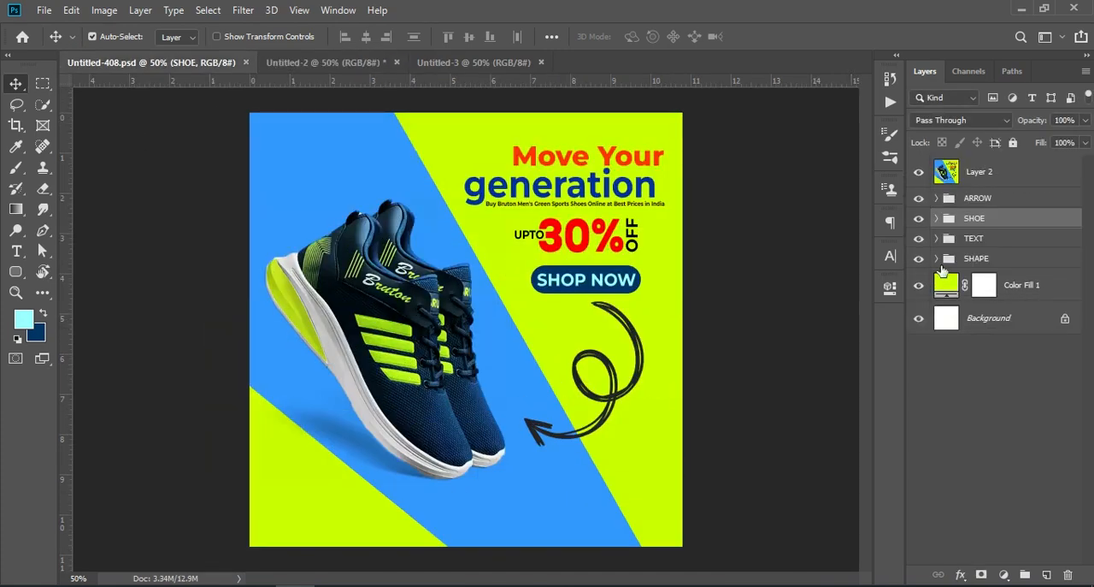
{"action": "left_click_drag", "start_coordinate": [1019, 224], "coordinate": [434, 356]}
{"action": "key", "text": "ctrl+z"}
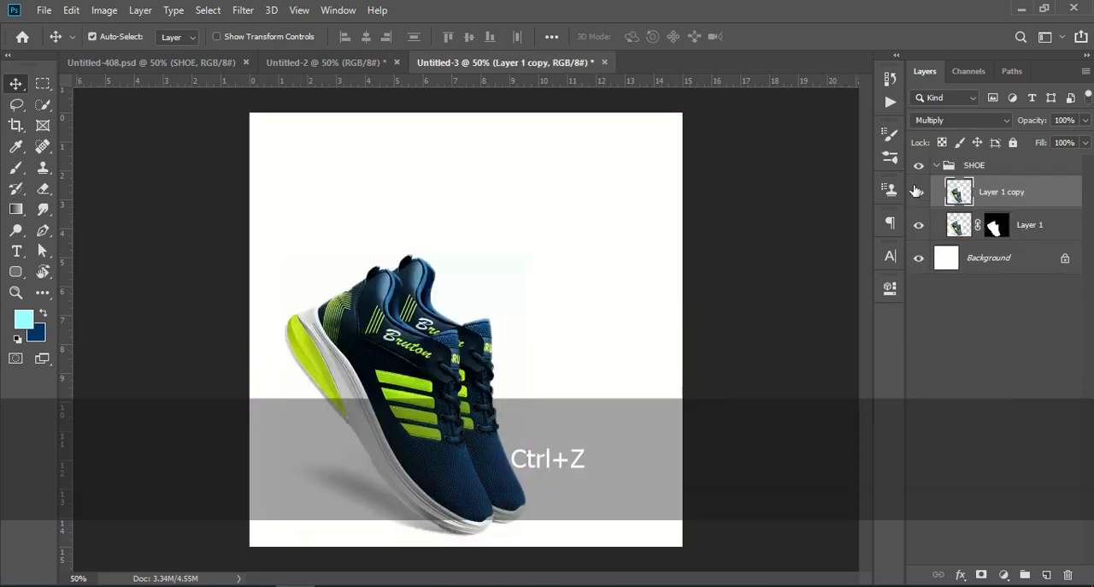
{"action": "left_click", "coordinate": [940, 165]}
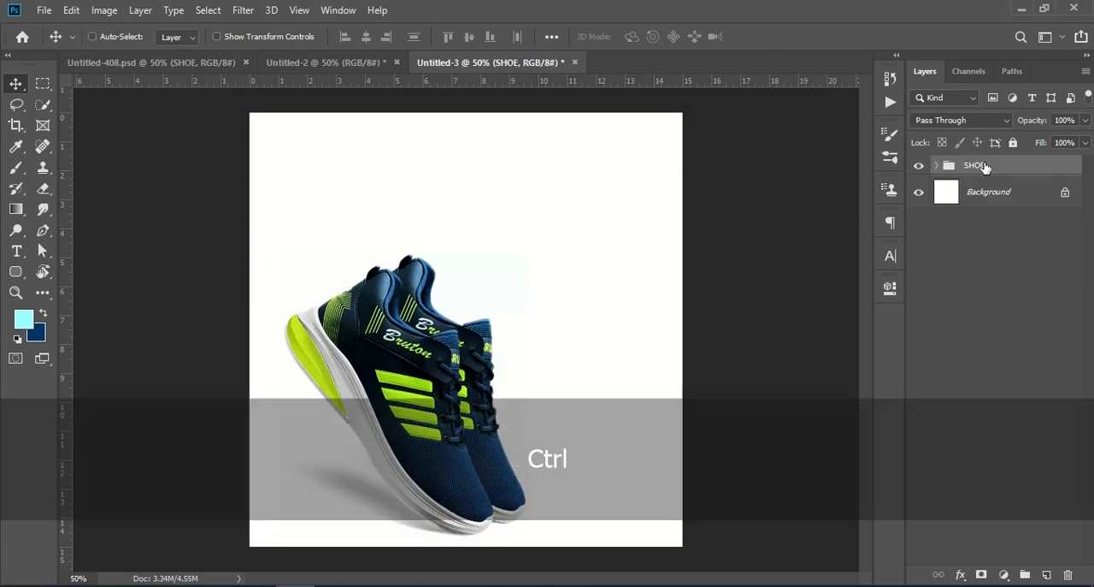
- Move the SHOE group upward so the shoes sit at mid-height in the left part of the canvas
{"action": "key", "text": "ctrl+t"}
{"action": "left_click_drag", "start_coordinate": [414, 419], "coordinate": [411, 366]}
{"action": "key", "text": "Return"}
{"action": "left_click", "coordinate": [1029, 366]}
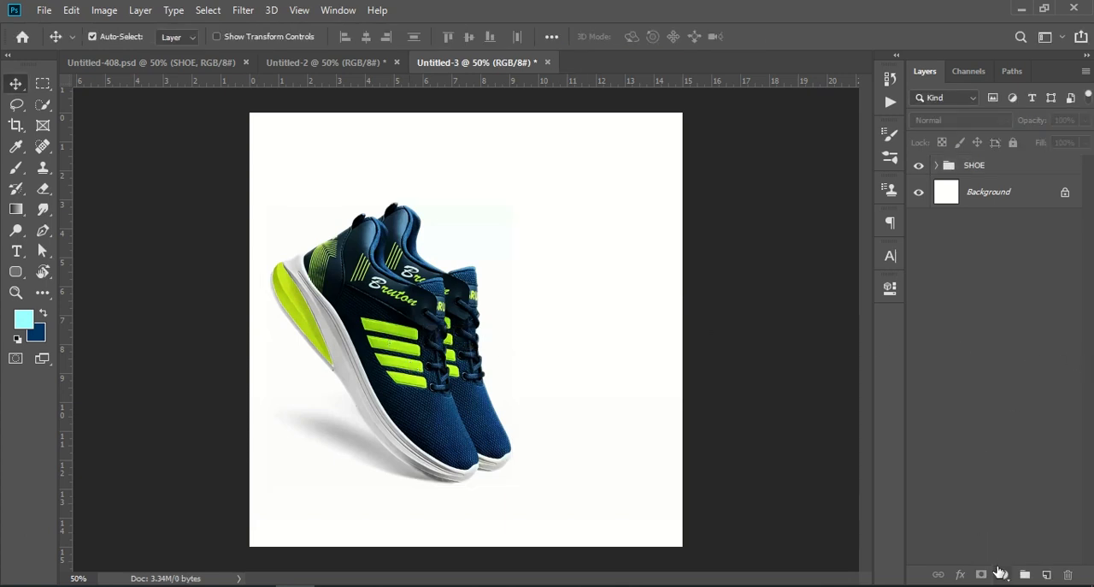
- Add a solid colour fill layer in green 99cc00 and place it below the SHOE group
{"action": "left_click", "coordinate": [1004, 574]}
{"action": "left_click", "coordinate": [1005, 578]}
{"action": "left_click", "coordinate": [1005, 575]}
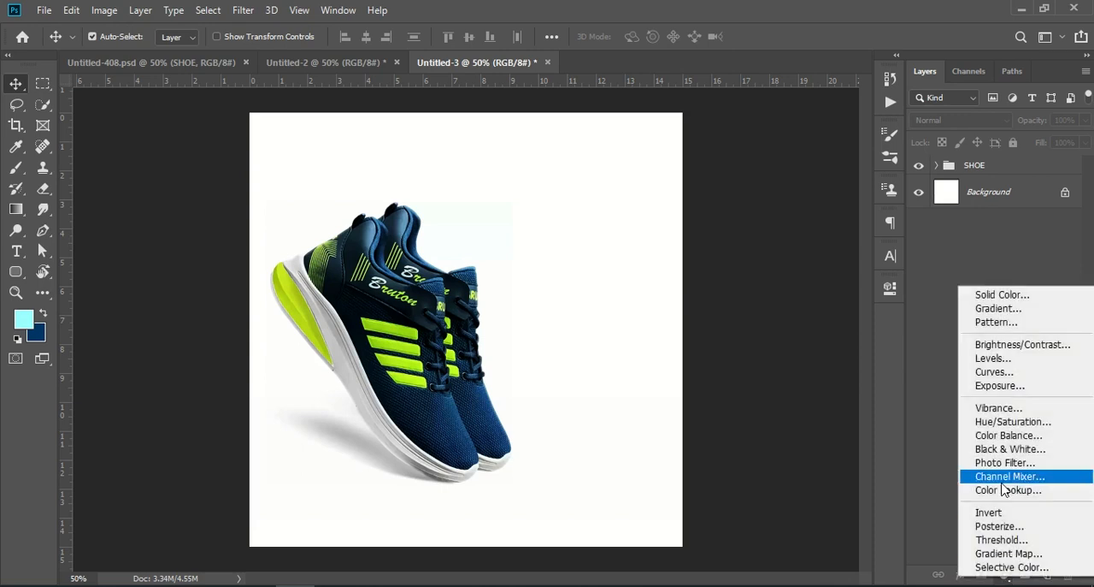
{"action": "left_click", "coordinate": [1050, 297]}
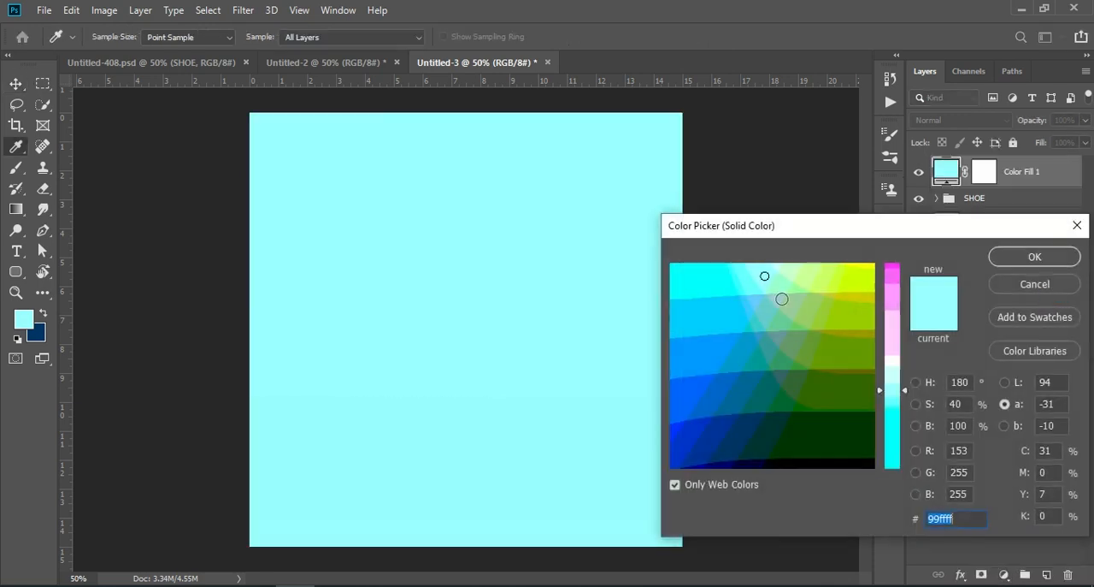
{"action": "left_click_drag", "start_coordinate": [858, 283], "coordinate": [872, 316]}
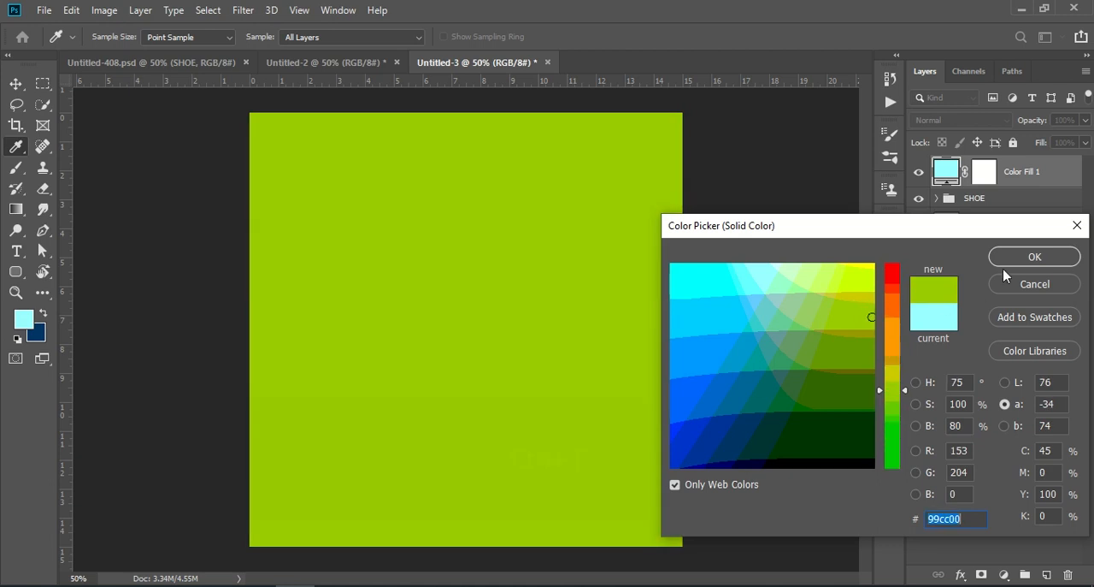
{"action": "left_click", "coordinate": [1035, 256]}
{"action": "left_click_drag", "start_coordinate": [1026, 175], "coordinate": [1033, 218]}
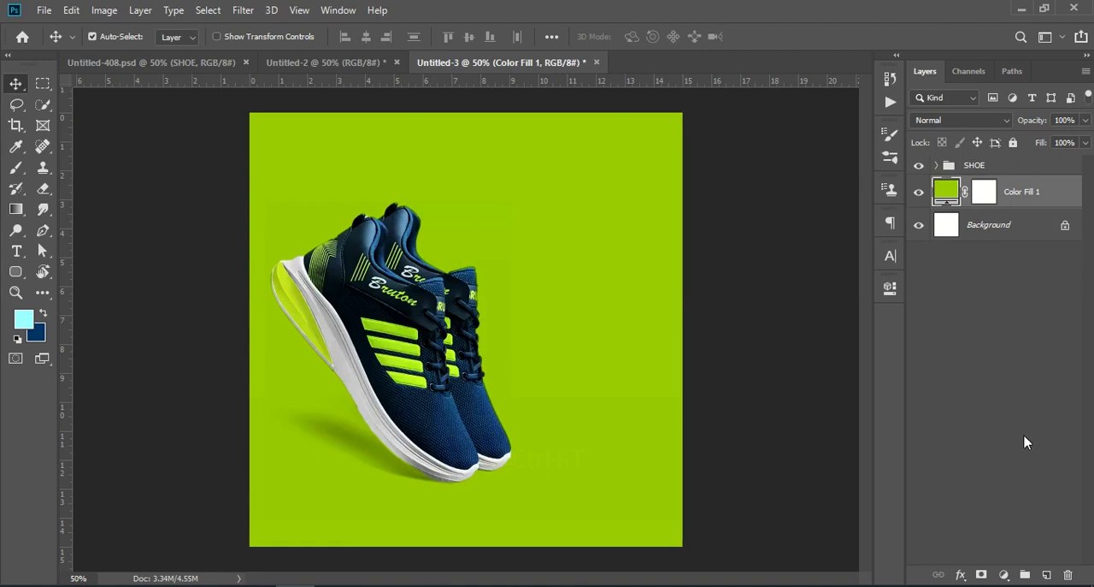
{"action": "left_click", "coordinate": [1053, 431]}
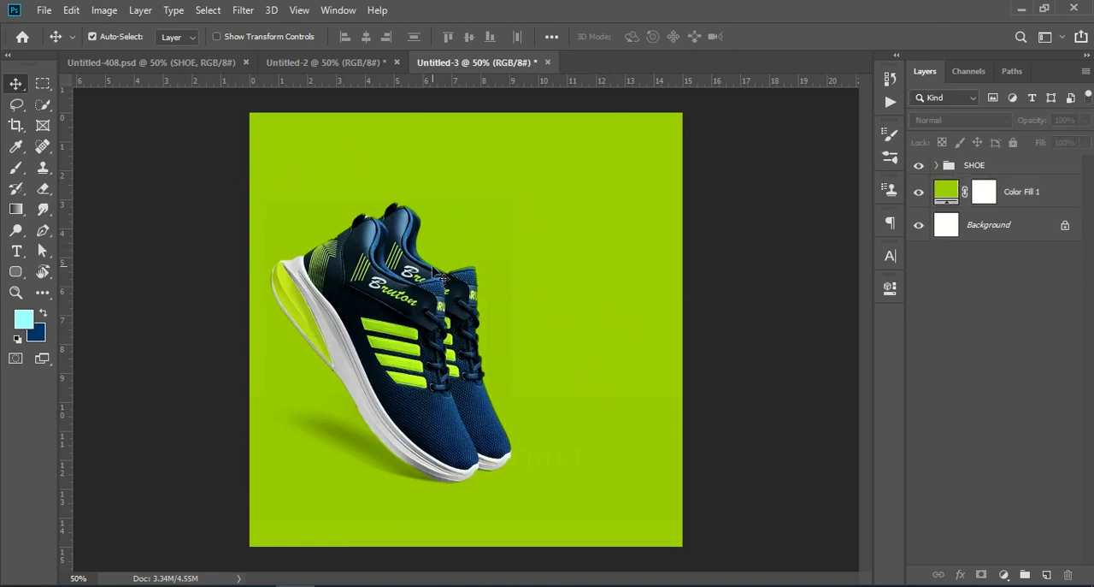
{"action": "left_click", "coordinate": [323, 67]}
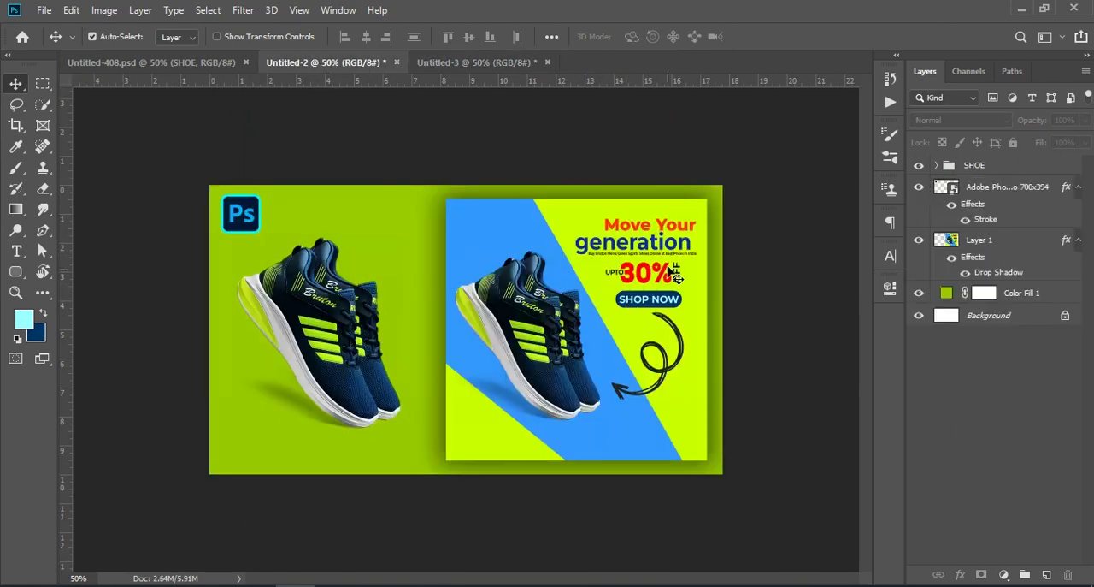
{"action": "left_click", "coordinate": [465, 61]}
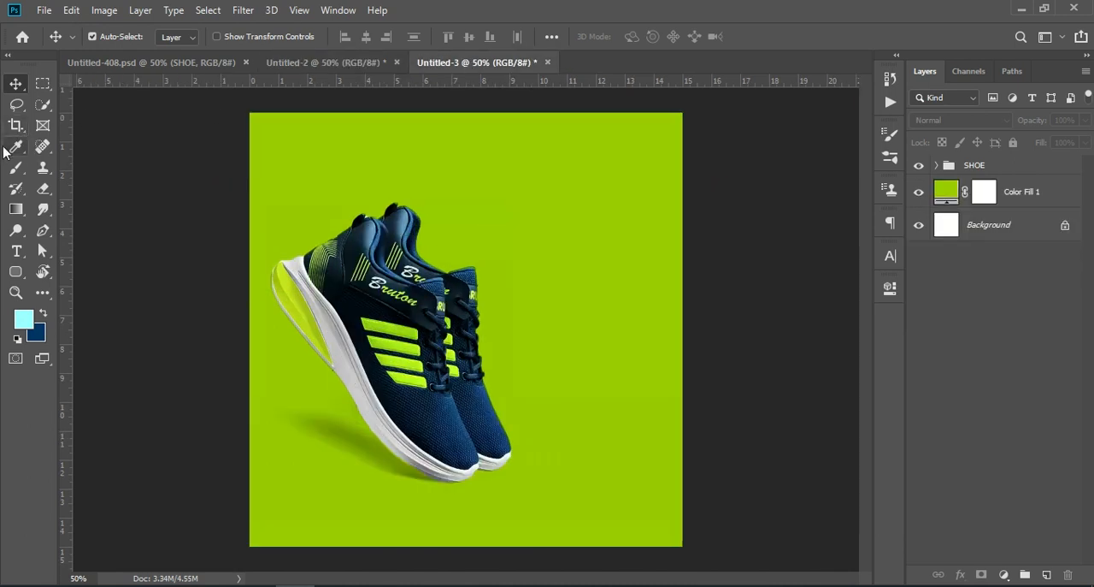
{"action": "left_click", "coordinate": [298, 61]}
- In Untitled-408.psd, trace the blue diagonal band behind the shoes as a closed filled shape with the Pen tool
{"action": "left_click", "coordinate": [43, 229]}
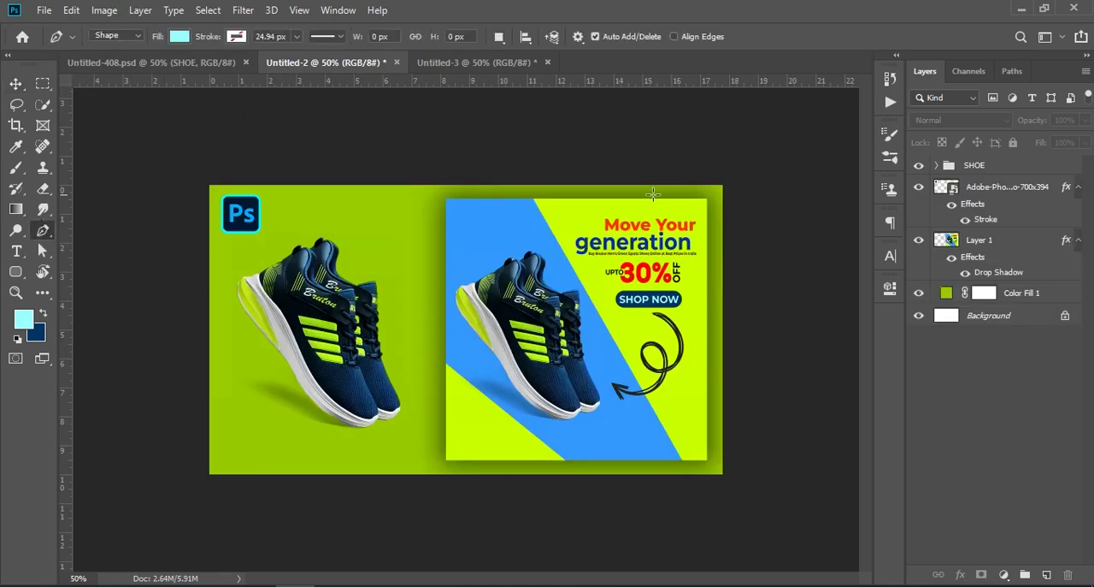
{"action": "left_click", "coordinate": [116, 64]}
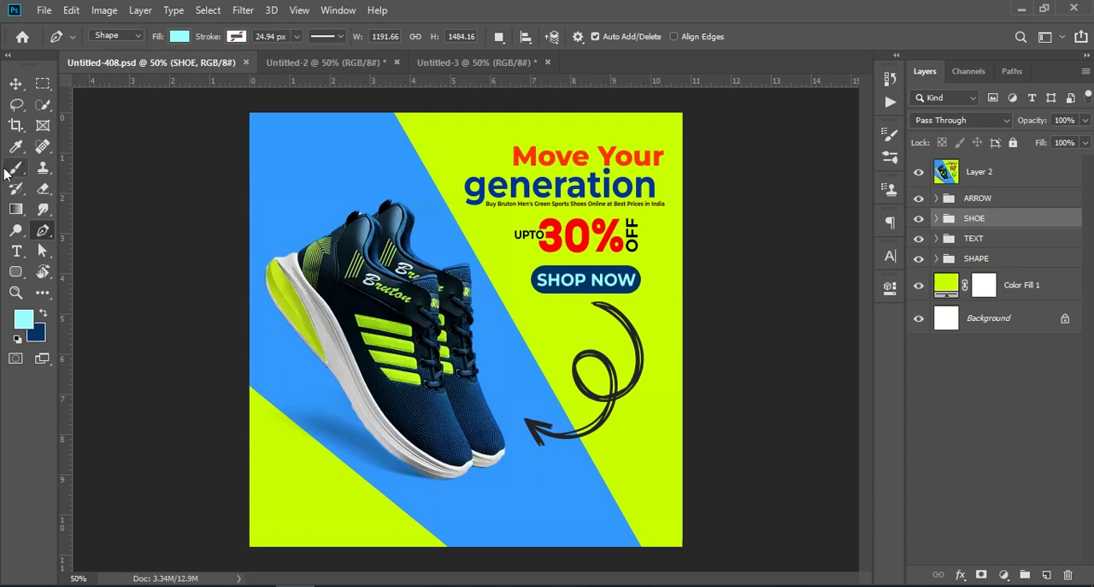
{"action": "right_click", "coordinate": [45, 231]}
{"action": "left_click", "coordinate": [100, 231]}
{"action": "key", "text": "Caps_Lock"}
{"action": "left_click", "coordinate": [393, 114]}
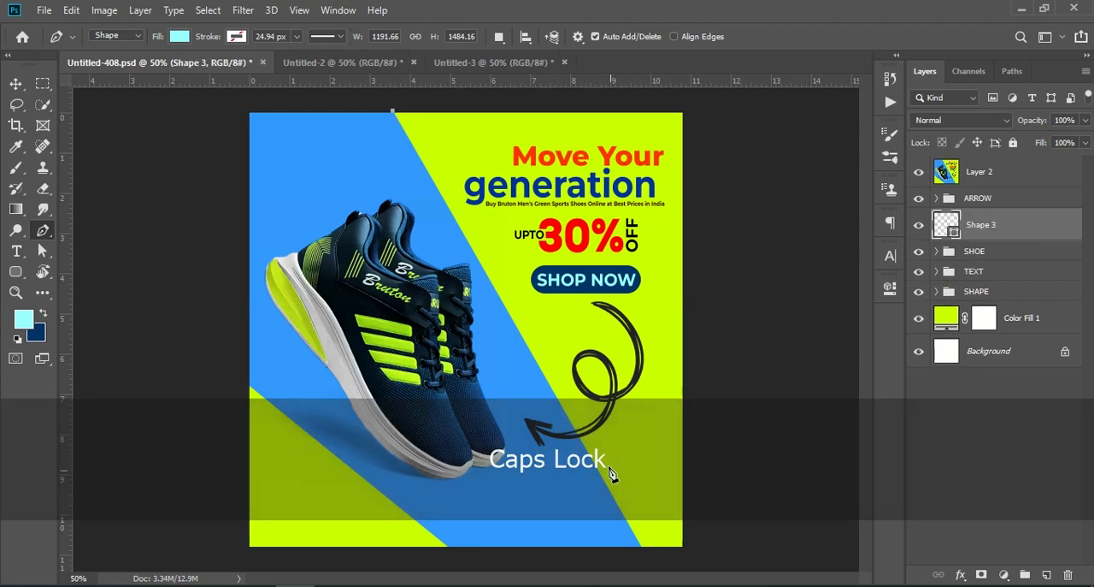
{"action": "left_click", "coordinate": [644, 549]}
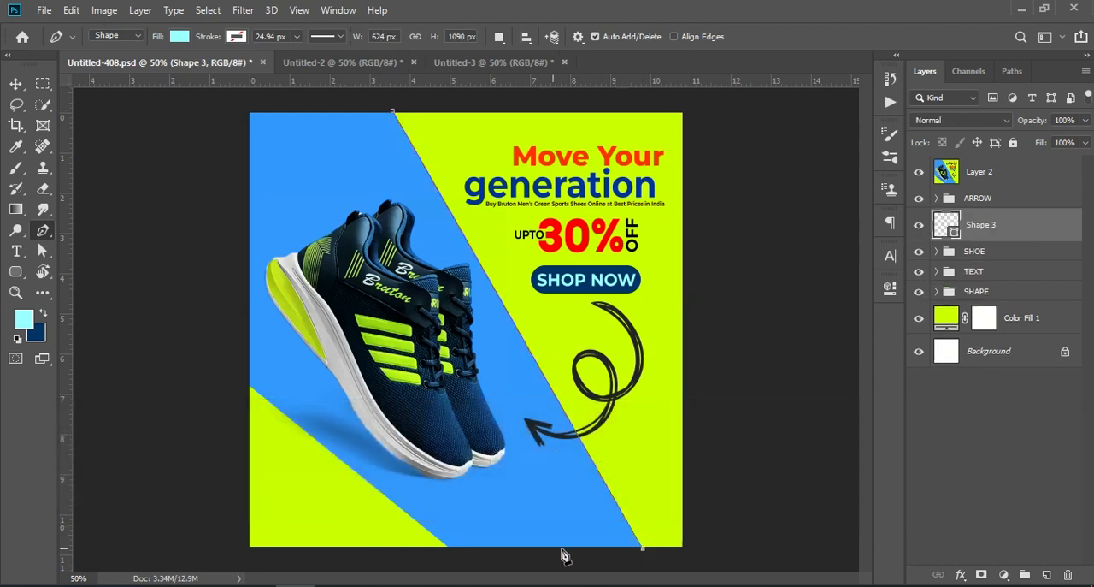
{"action": "left_click", "coordinate": [450, 550]}
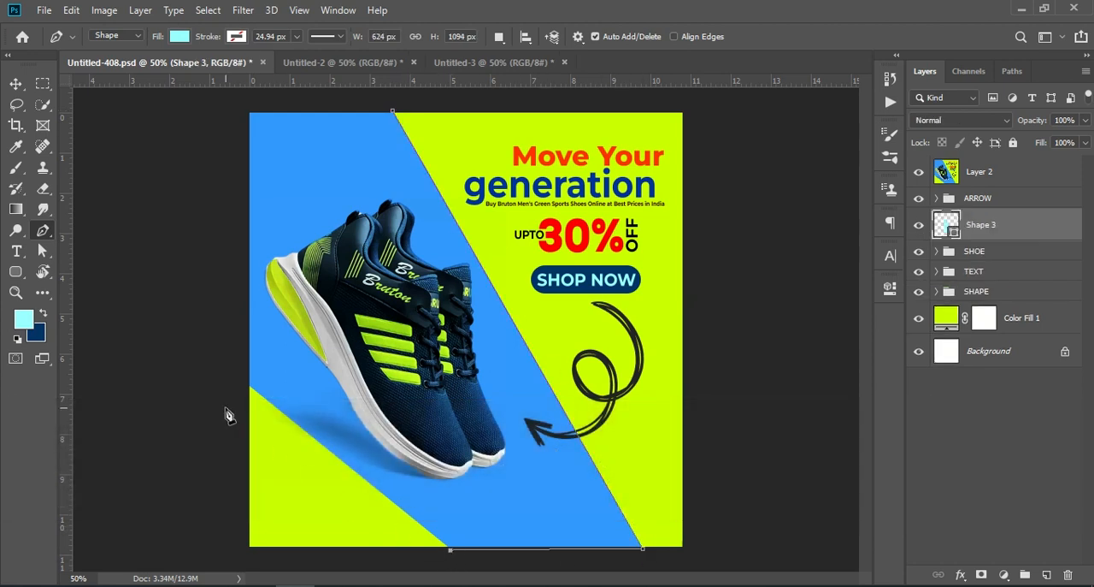
{"action": "left_click", "coordinate": [232, 380]}
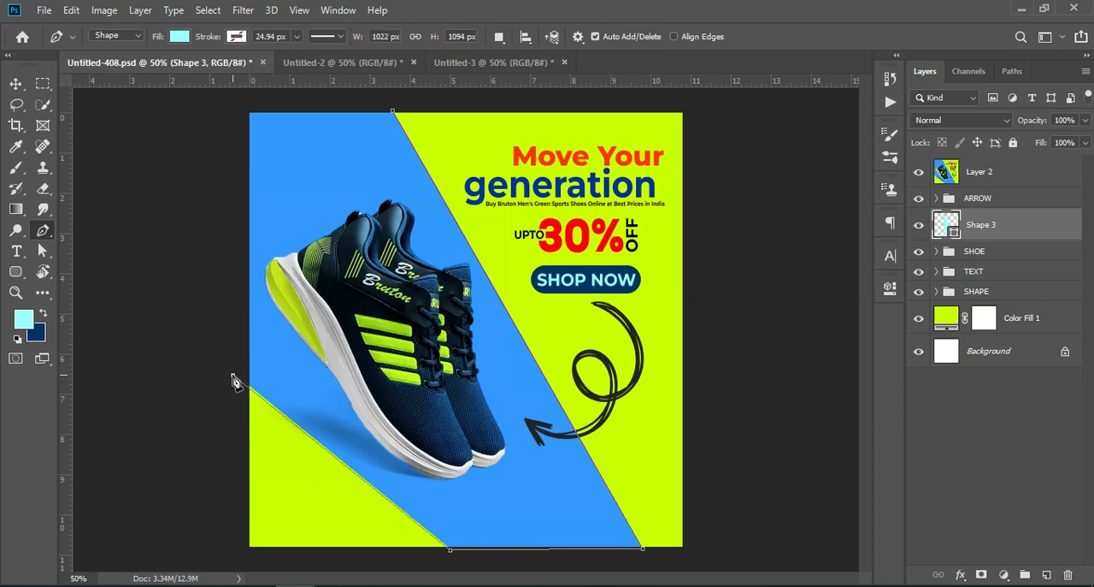
{"action": "left_click", "coordinate": [210, 101]}
{"action": "left_click", "coordinate": [392, 111]}
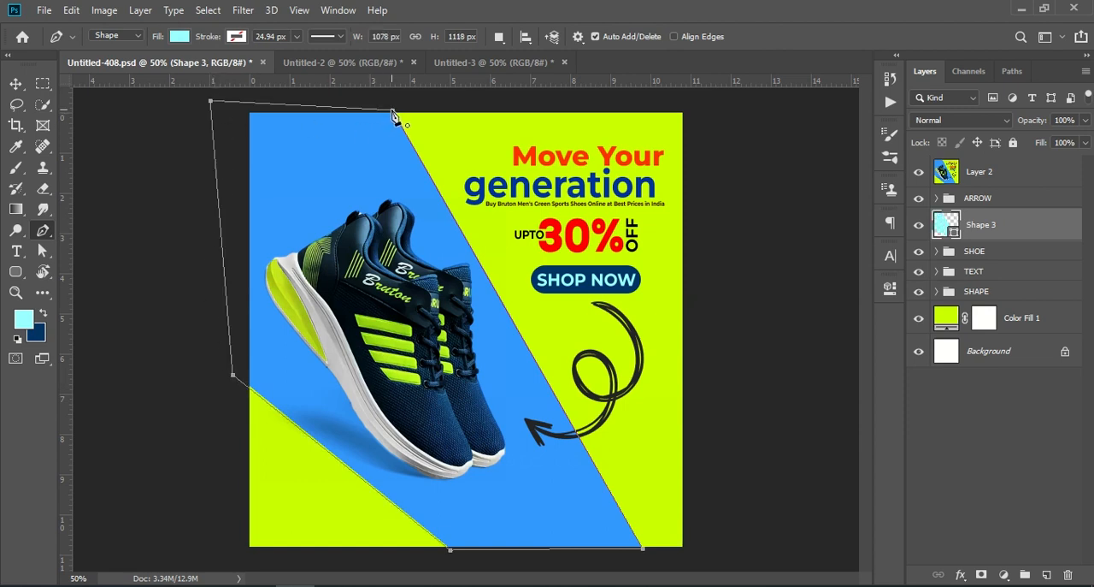
{"action": "left_click", "coordinate": [15, 84]}
{"action": "left_click", "coordinate": [1004, 461]}
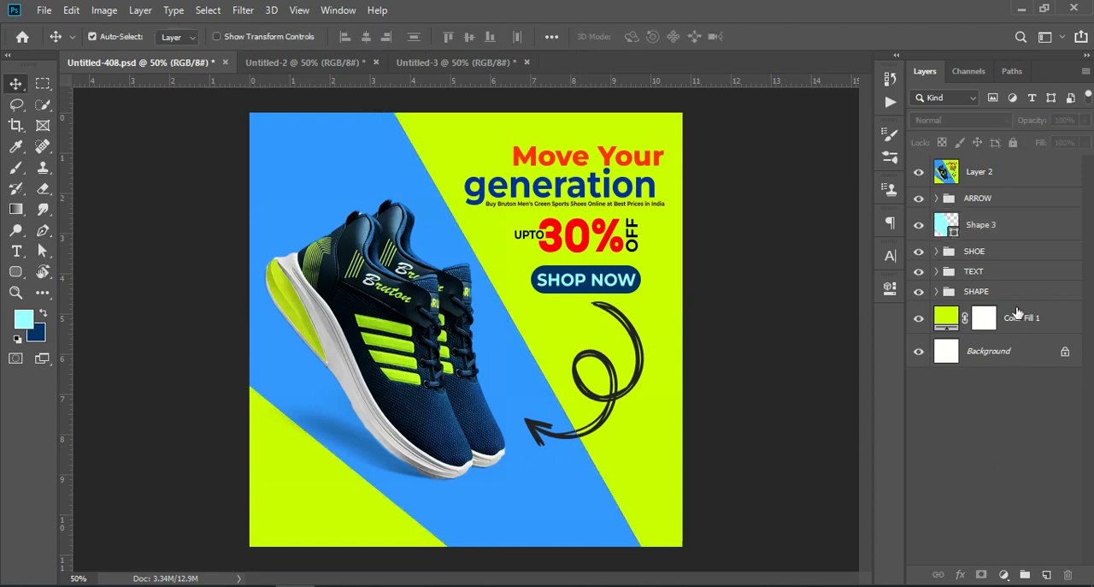
- Copy the traced diagonal shape into Untitled-3 and place its layer directly below the SHOE group
{"action": "left_click_drag", "start_coordinate": [989, 225], "coordinate": [454, 346]}
{"action": "left_click_drag", "start_coordinate": [1009, 175], "coordinate": [1011, 222]}
{"action": "left_click", "coordinate": [1013, 389]}
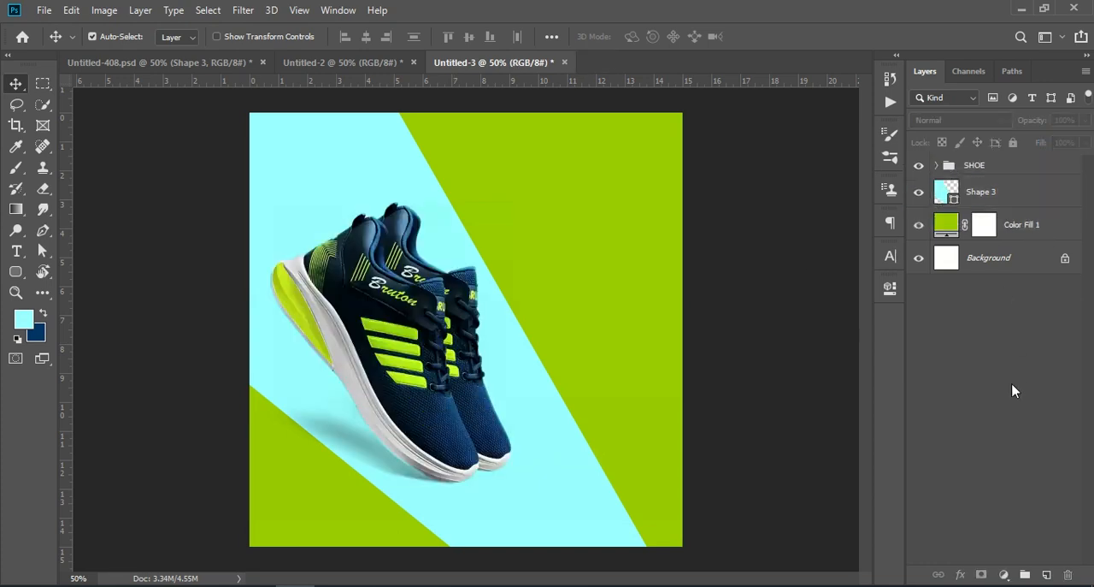
- Recolour the diagonal shape in Untitled-3 from light cyan to a dark indigo
{"action": "double_click", "coordinate": [944, 191]}
{"action": "left_click_drag", "start_coordinate": [770, 311], "coordinate": [711, 353]}
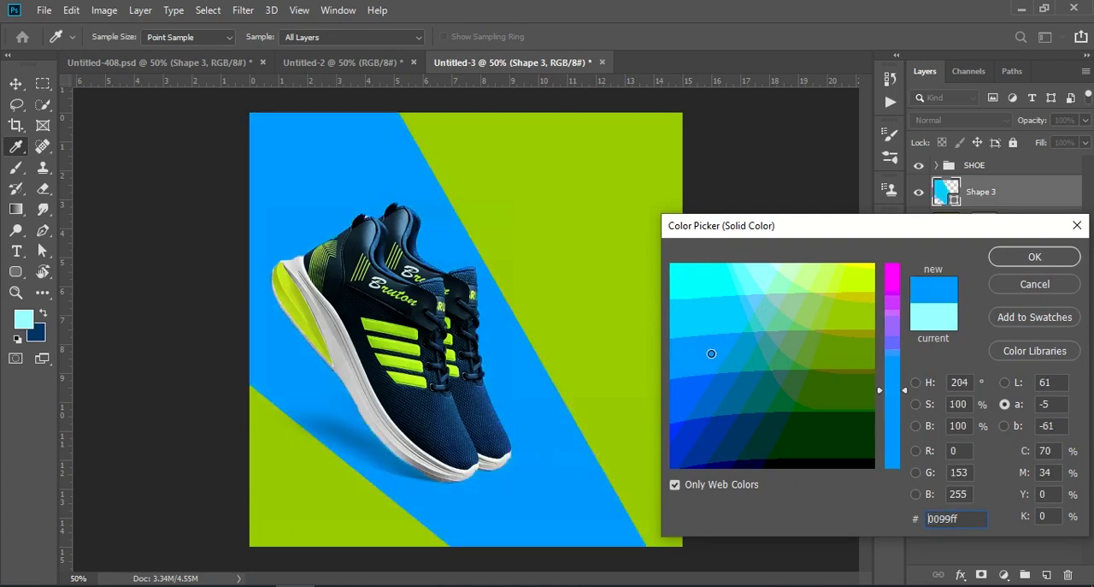
{"action": "left_click", "coordinate": [721, 378]}
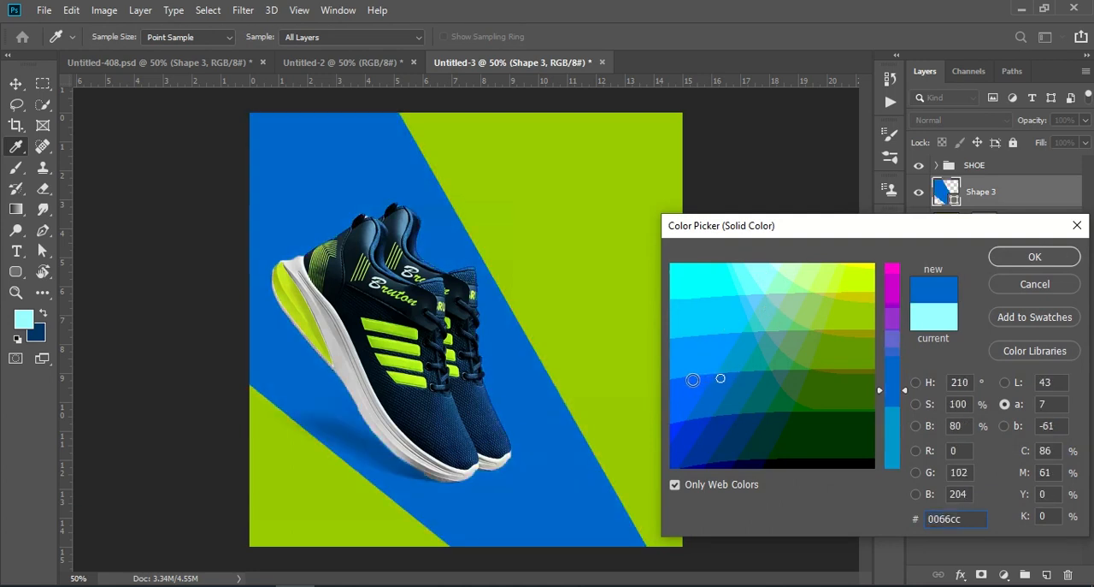
{"action": "left_click", "coordinate": [440, 418]}
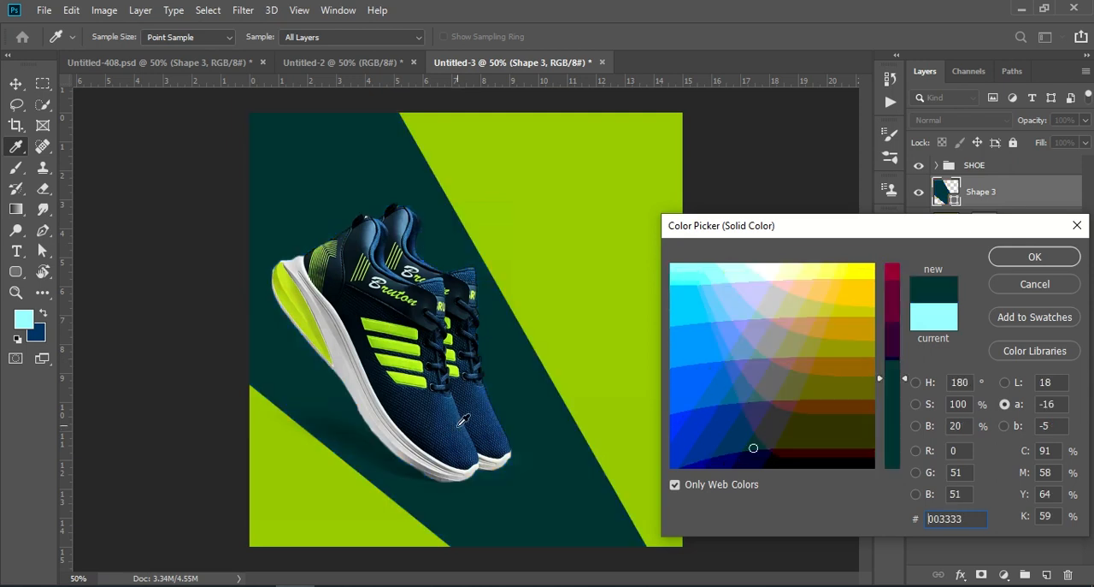
{"action": "left_click", "coordinate": [479, 413]}
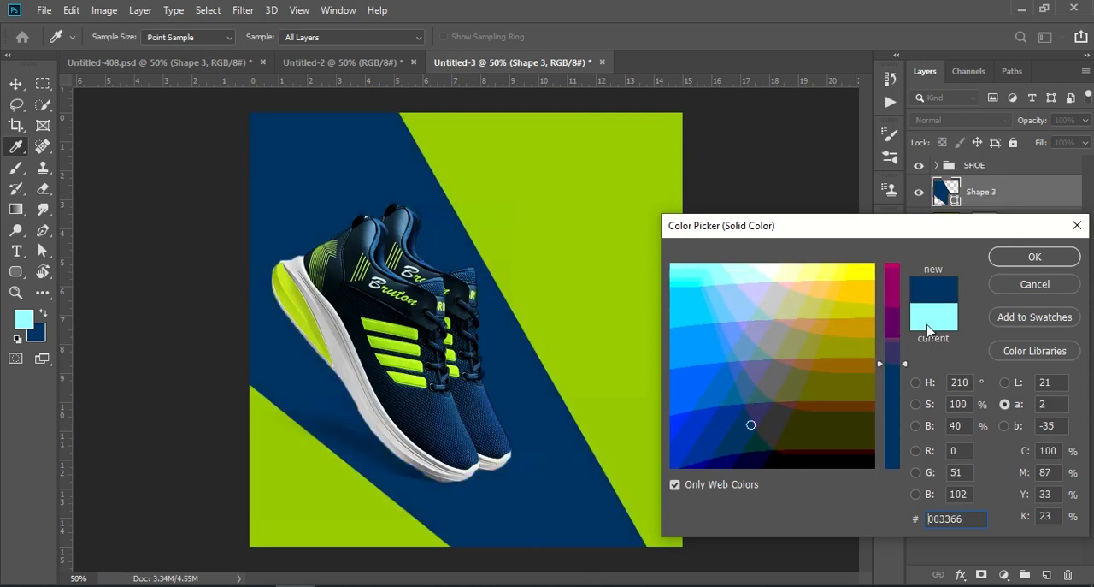
{"action": "mouse_move", "coordinate": [751, 417]}
{"action": "left_mouse_down"}
{"action": "mouse_move", "coordinate": [750, 399]}
{"action": "mouse_move", "coordinate": [764, 403]}
{"action": "left_mouse_up"}
{"action": "mouse_move", "coordinate": [690, 415]}
{"action": "left_mouse_down"}
{"action": "mouse_move", "coordinate": [704, 415]}
{"action": "mouse_move", "coordinate": [675, 417]}
{"action": "left_mouse_up"}
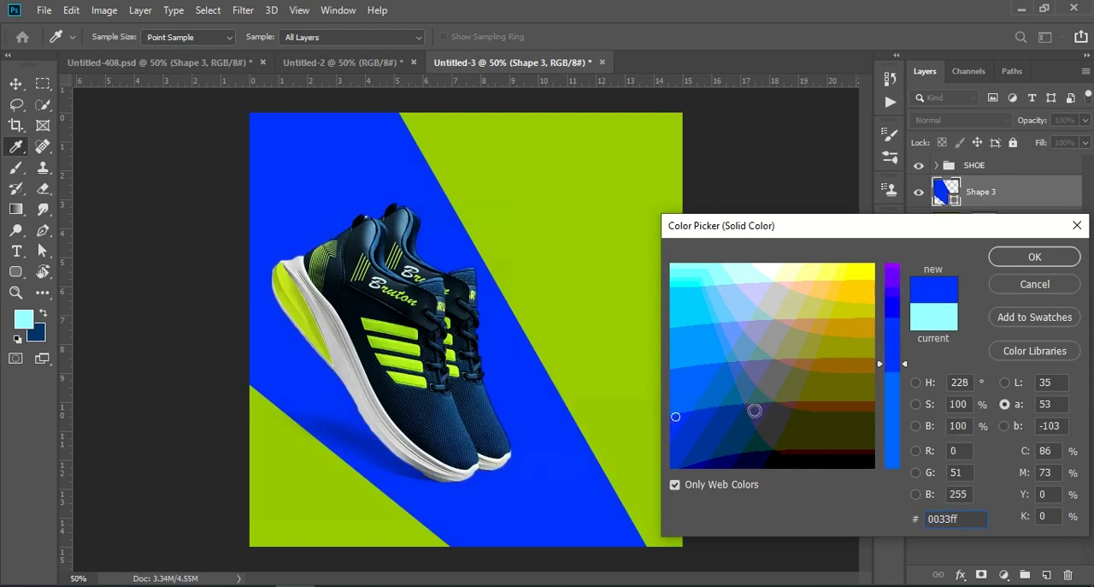
{"action": "left_click", "coordinate": [766, 409]}
{"action": "left_click", "coordinate": [1036, 257]}
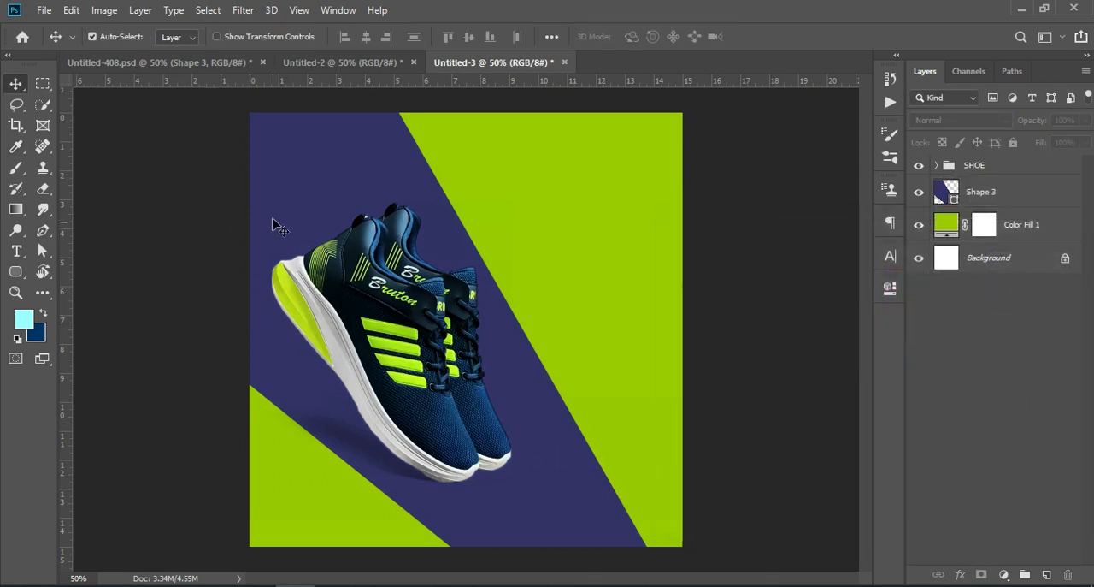
- Delete the traced Shape 3 layer from Untitled-408.psd
{"action": "left_click", "coordinate": [215, 63]}
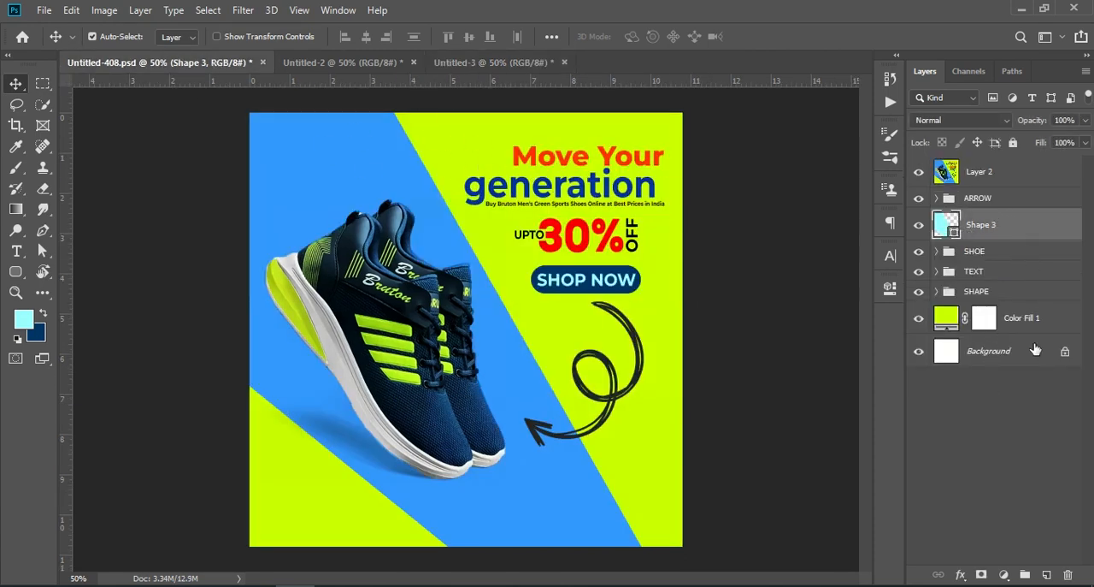
{"action": "left_click", "coordinate": [1062, 574]}
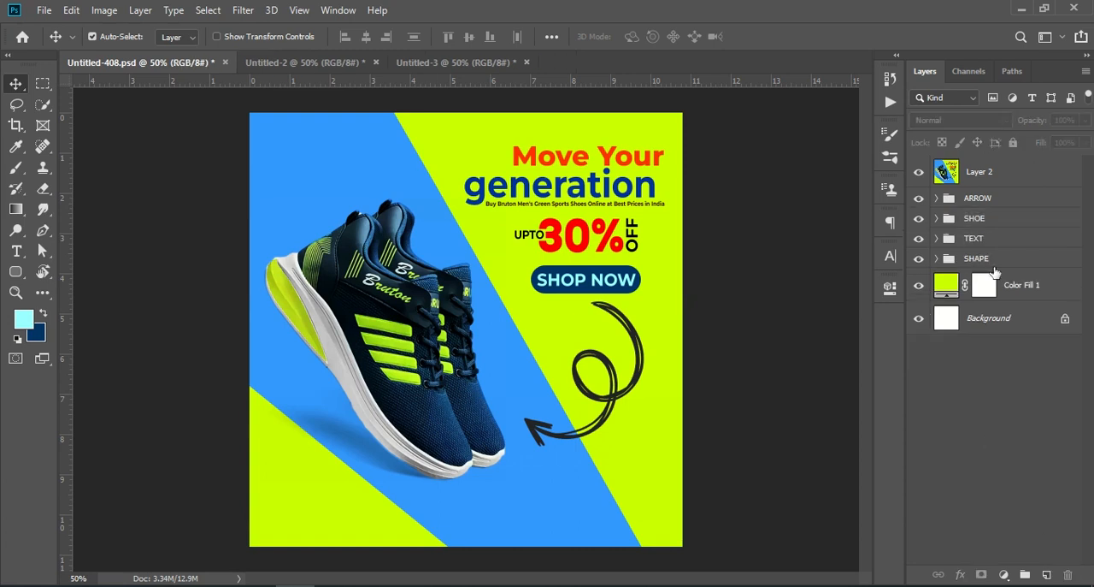
- Copy the TEXT group from Untitled-408.psd into Untitled-3 and try to reposition it fully inside the canvas beside the shoes
{"action": "left_click_drag", "start_coordinate": [998, 238], "coordinate": [627, 253]}
{"action": "key", "text": "ctrl+t"}
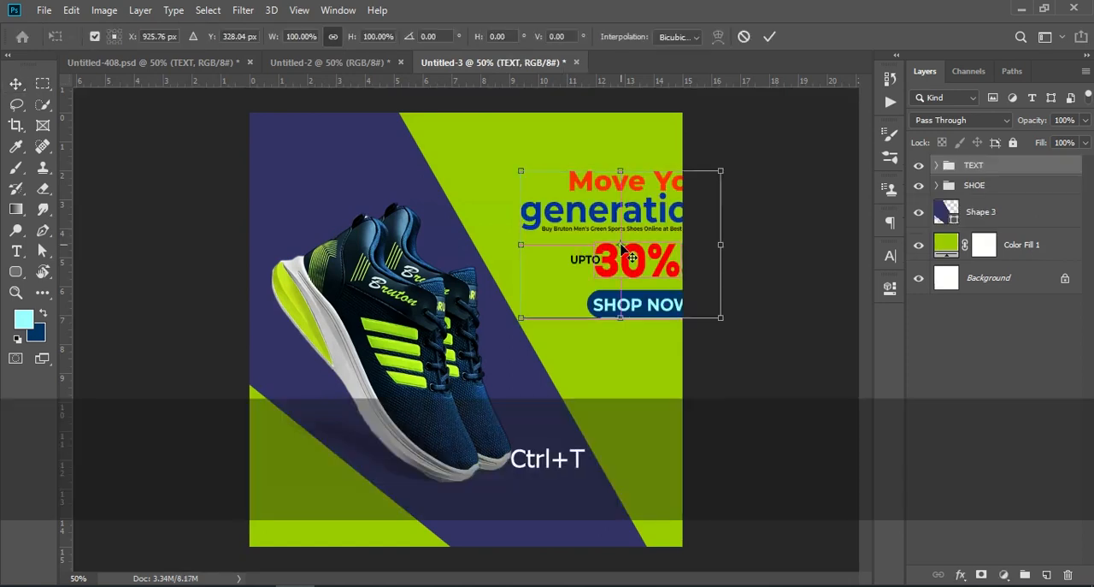
{"action": "left_click_drag", "start_coordinate": [633, 224], "coordinate": [587, 184]}
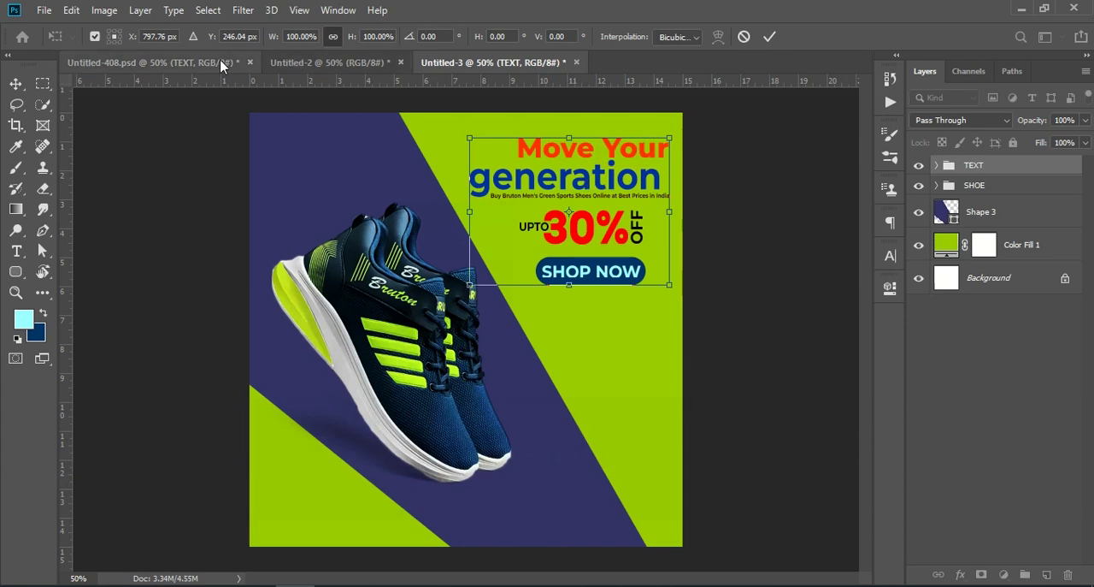
{"action": "left_click", "coordinate": [220, 59]}
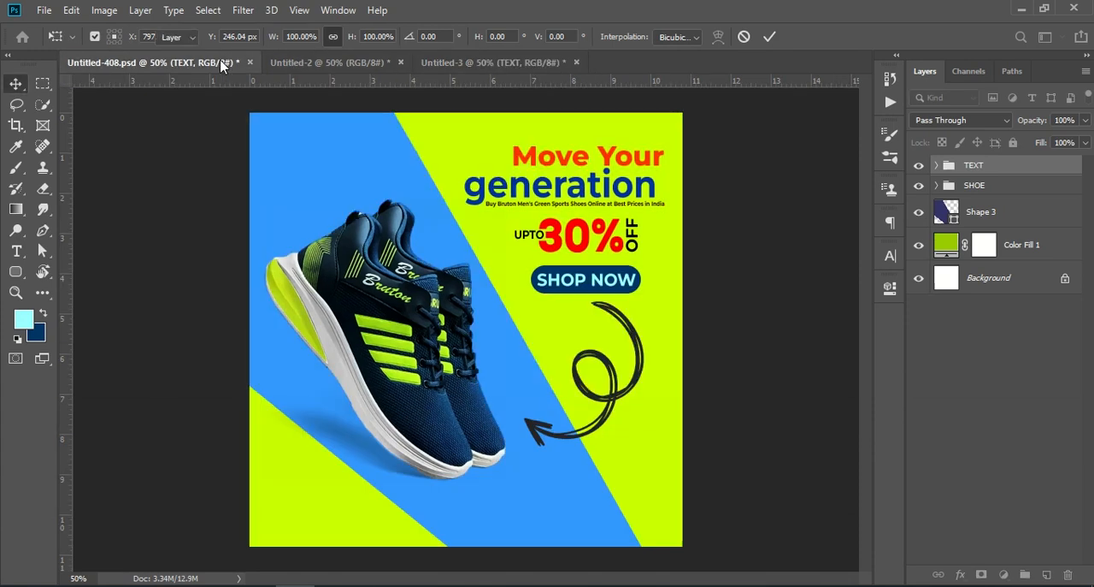
{"action": "left_click", "coordinate": [604, 399]}
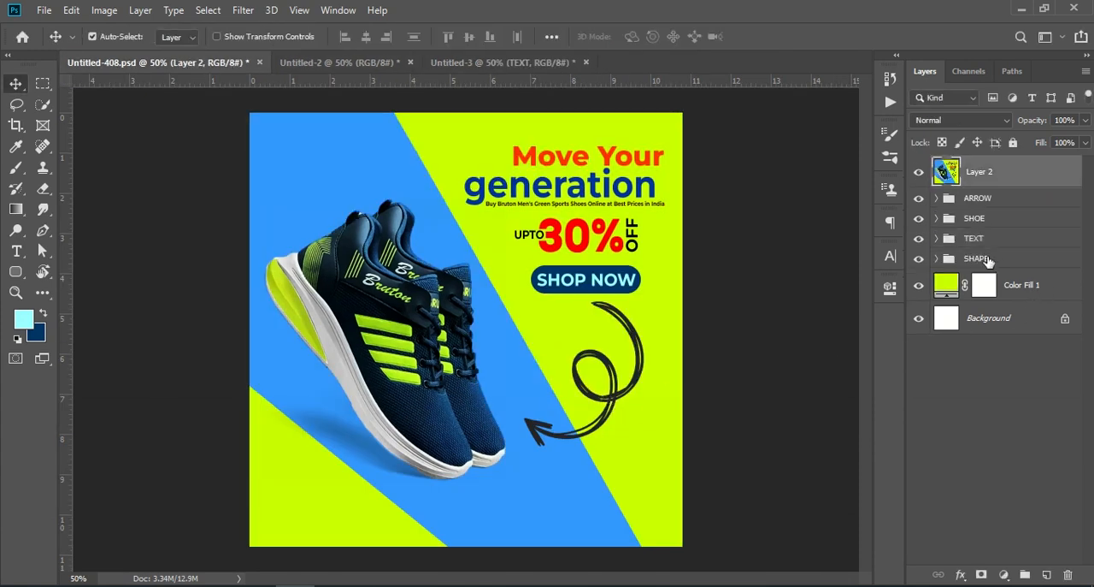
{"action": "left_click", "coordinate": [988, 260]}
{"action": "left_click_drag", "start_coordinate": [983, 258], "coordinate": [634, 393]}
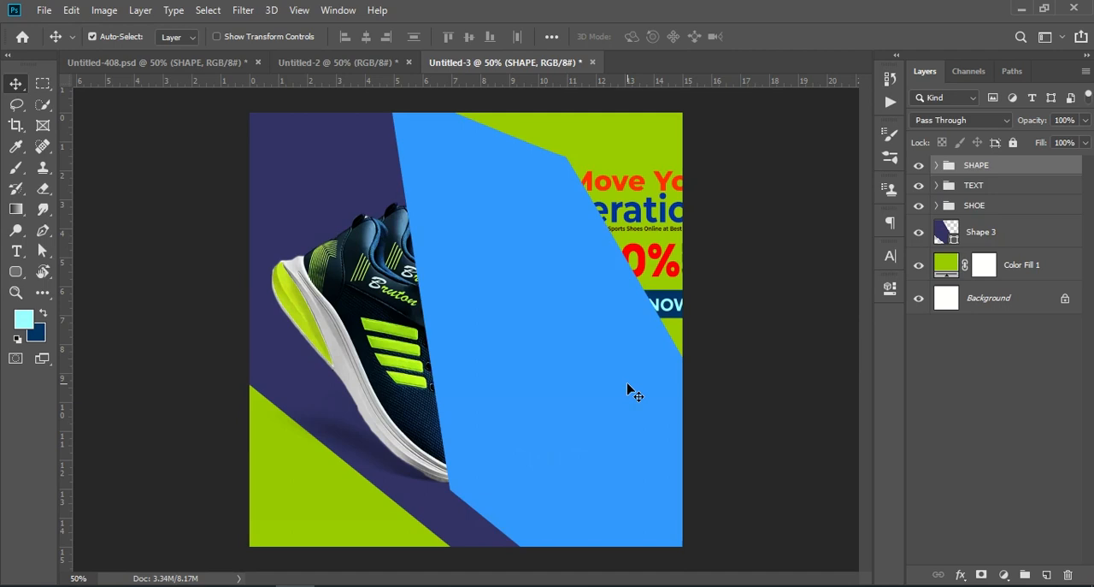
{"action": "left_click", "coordinate": [1068, 575]}
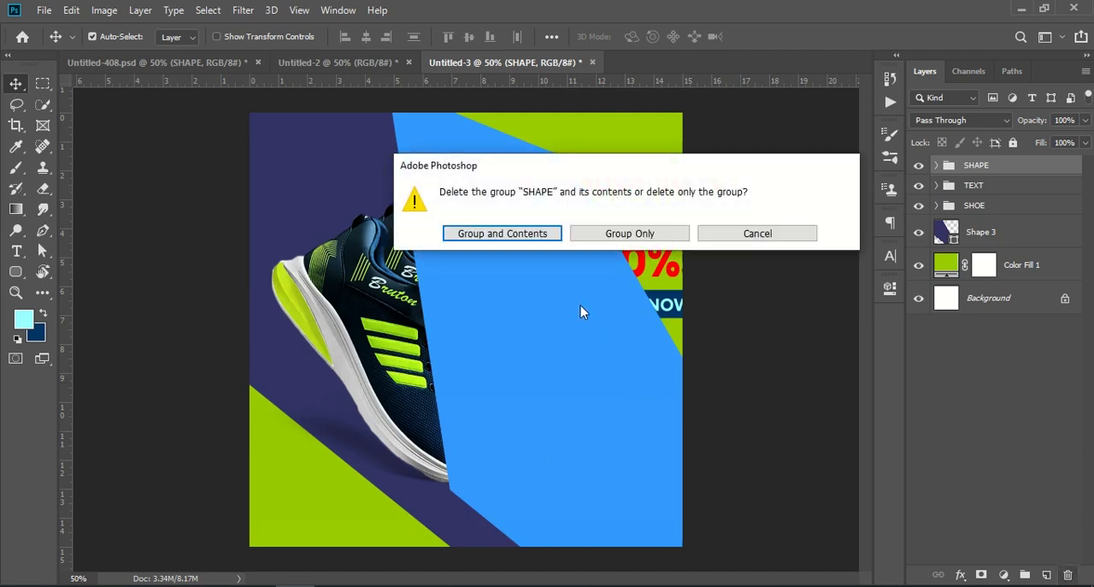
{"action": "left_click", "coordinate": [526, 236]}
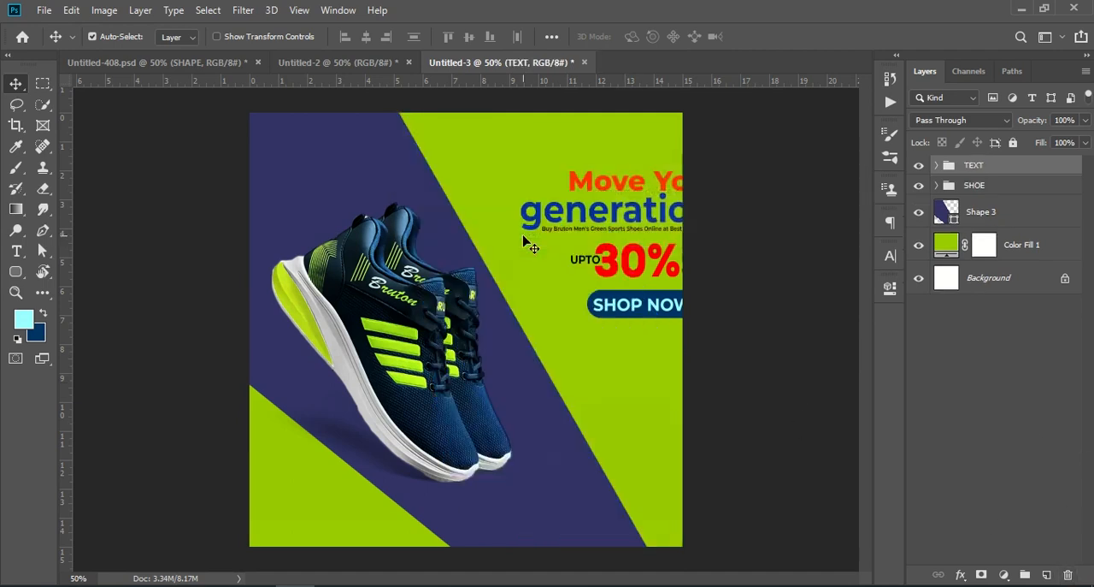
- Copy the ARROW group from Untitled-408.psd into Untitled-3 above the TEXT group
{"action": "left_click", "coordinate": [231, 65]}
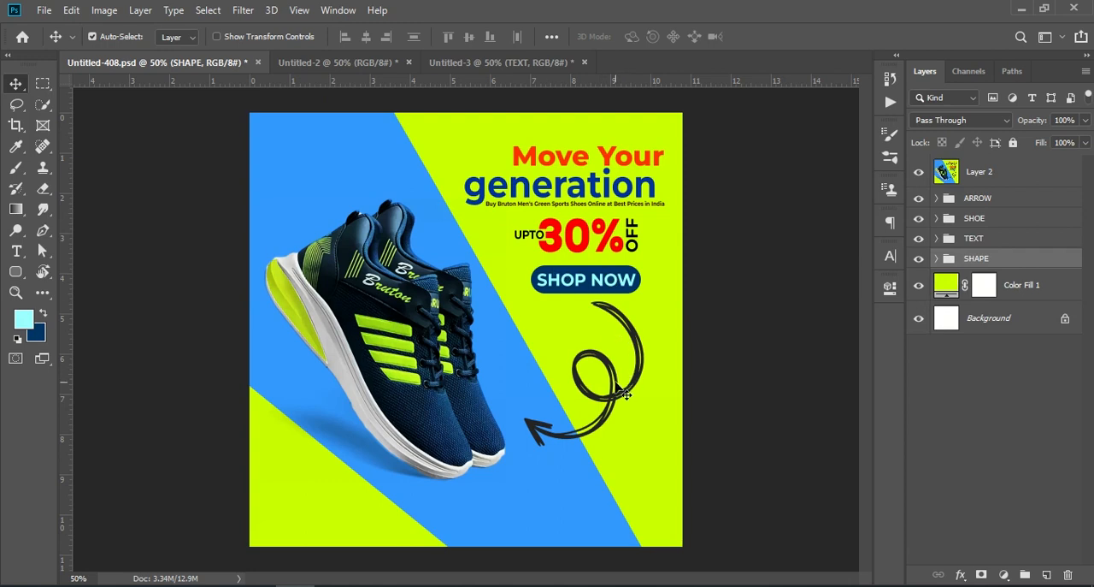
{"action": "left_click_drag", "start_coordinate": [1027, 200], "coordinate": [600, 392]}
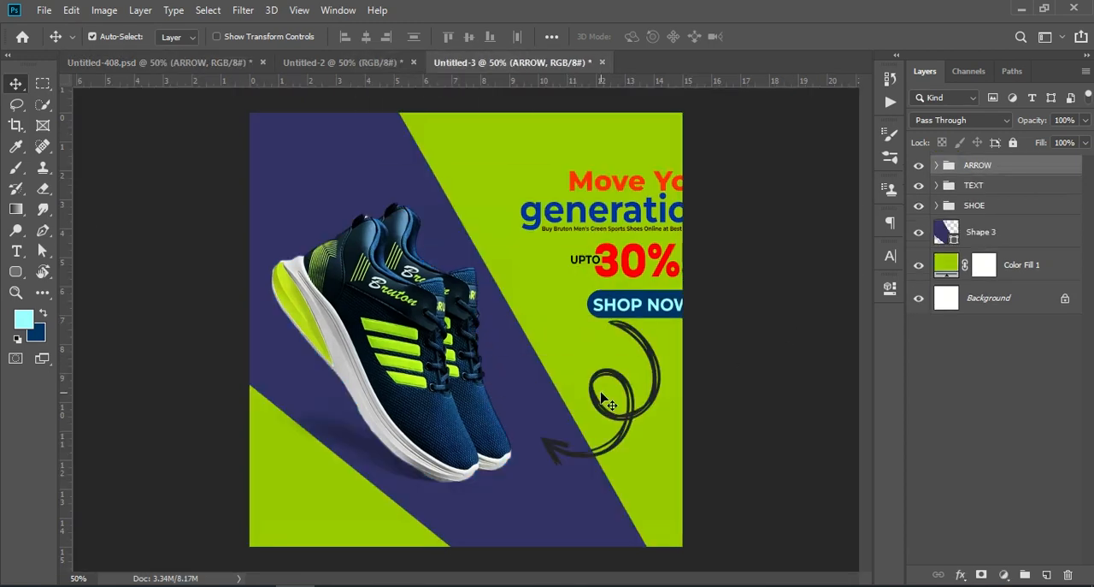
- Move the TEXT group in Untitled-3 up and inward so all its text sits inside the green area beside the shoes
{"action": "left_click", "coordinate": [1002, 190]}
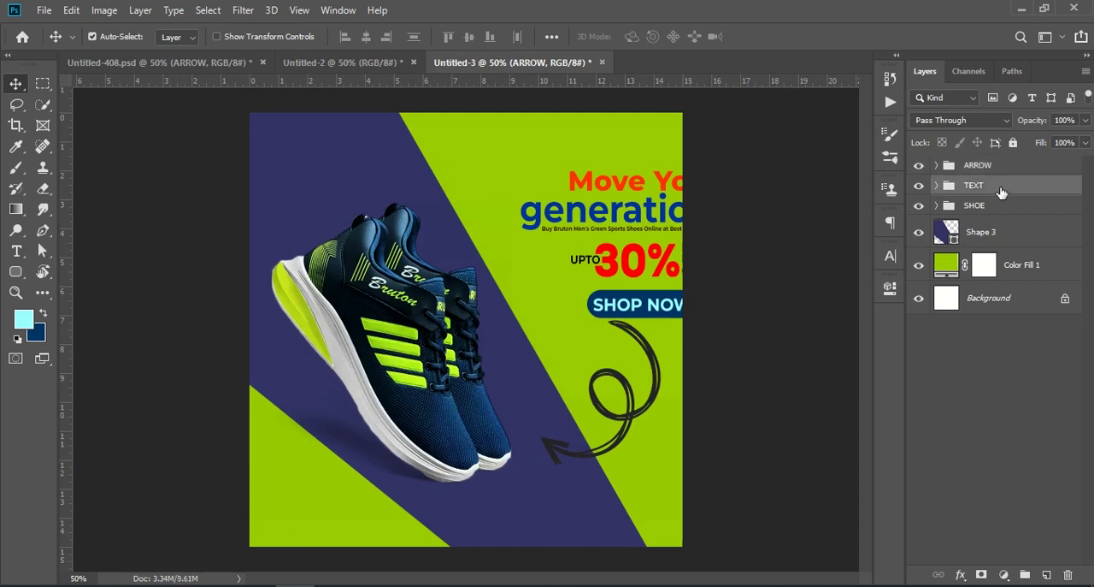
{"action": "key", "text": "ctrl+t"}
{"action": "left_click_drag", "start_coordinate": [592, 224], "coordinate": [539, 194]}
{"action": "left_click", "coordinate": [770, 38]}
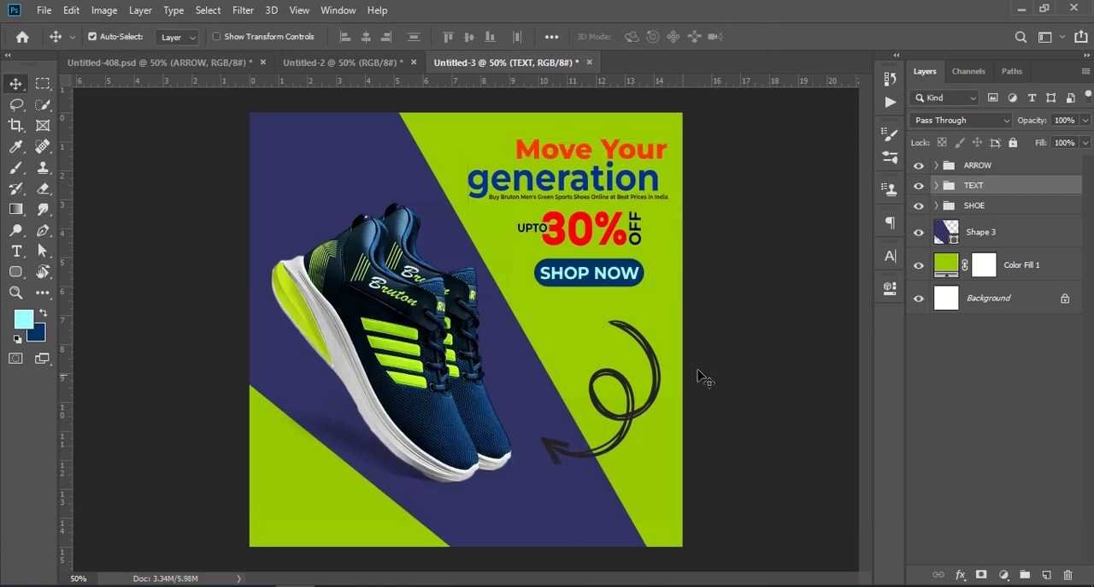
- Move the ARROW group to about X 836 px, Y 640 px, just beneath the SHOP NOW button
{"action": "left_click", "coordinate": [967, 168]}
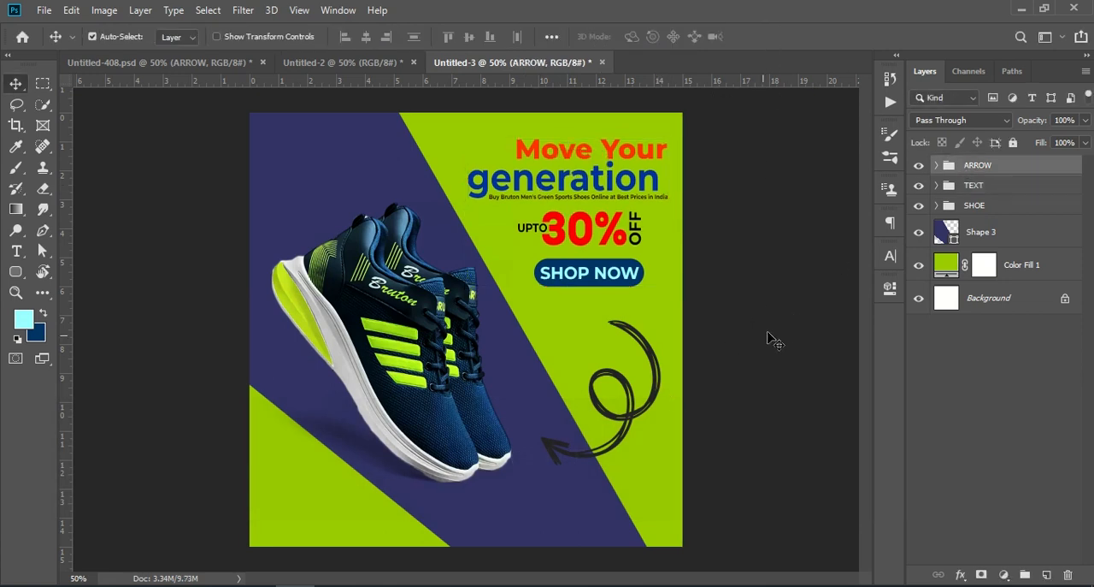
{"action": "left_click", "coordinate": [660, 391]}
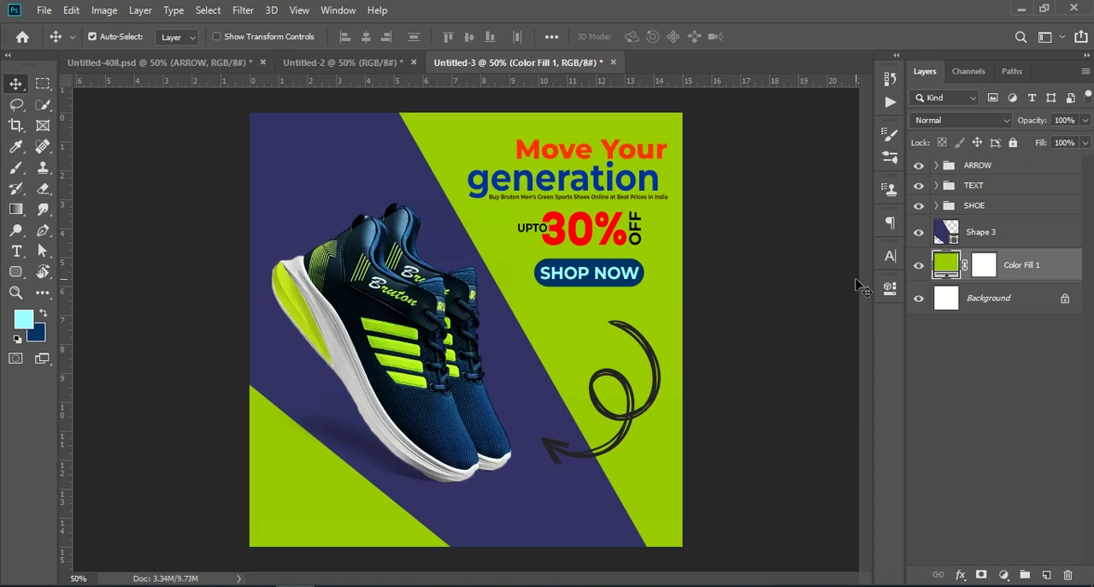
{"action": "left_click", "coordinate": [976, 167]}
{"action": "key", "text": "ctrl+t"}
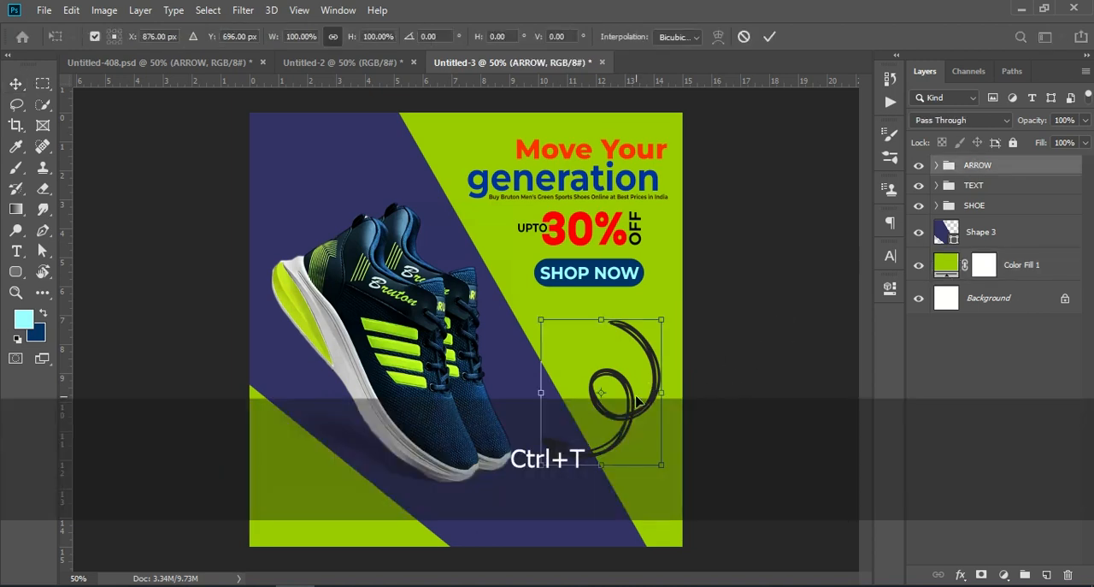
{"action": "left_click_drag", "start_coordinate": [640, 403], "coordinate": [622, 379]}
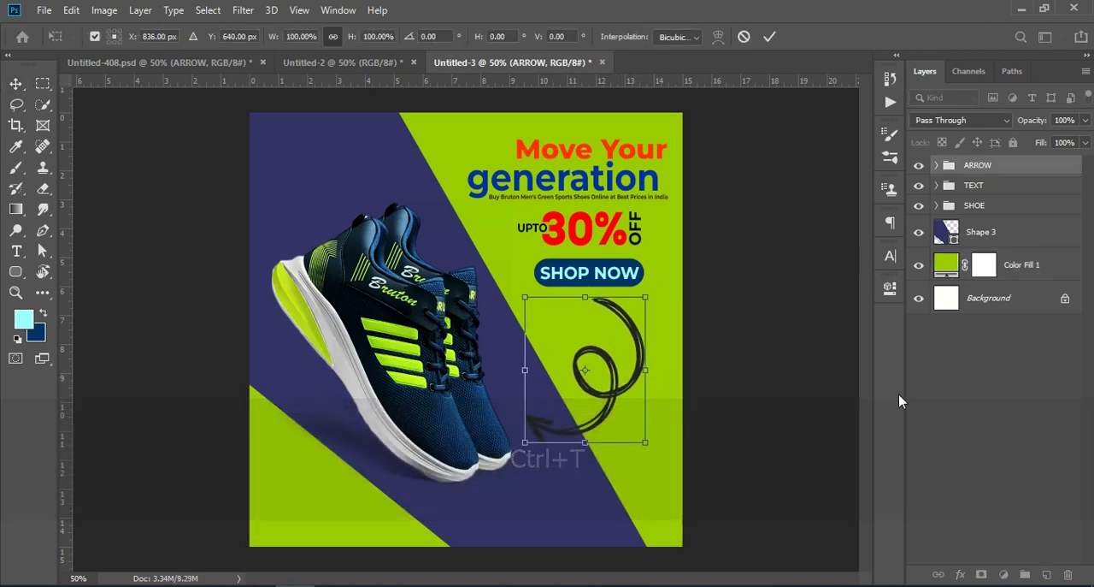
{"action": "left_click", "coordinate": [968, 344]}
- Recolour the Color Fill 1 background layer to bright lime, ccff00
{"action": "left_click", "coordinate": [947, 264]}
{"action": "double_click", "coordinate": [947, 264]}
{"action": "left_click_drag", "start_coordinate": [830, 283], "coordinate": [866, 292]}
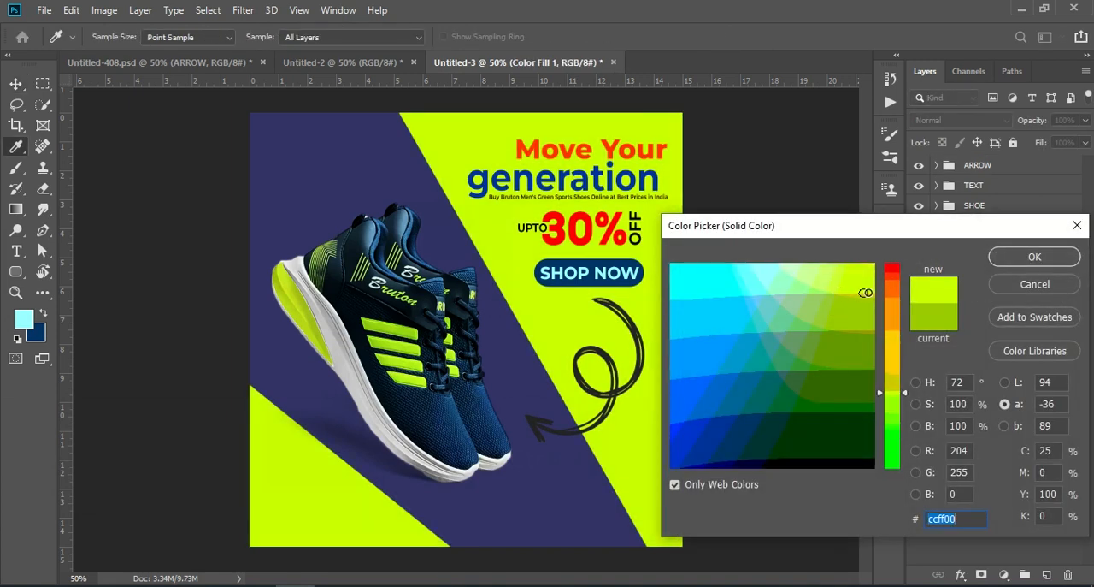
{"action": "left_click", "coordinate": [1032, 258]}
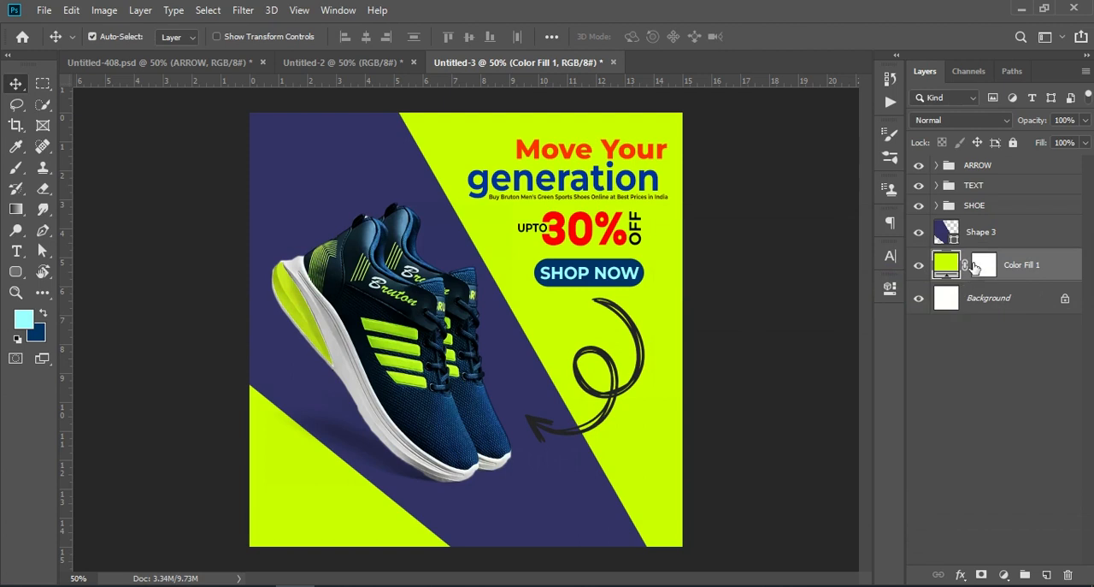
- Recolour the diagonal Shape 3 layer to medium blue, 3366cc
{"action": "double_click", "coordinate": [946, 231]}
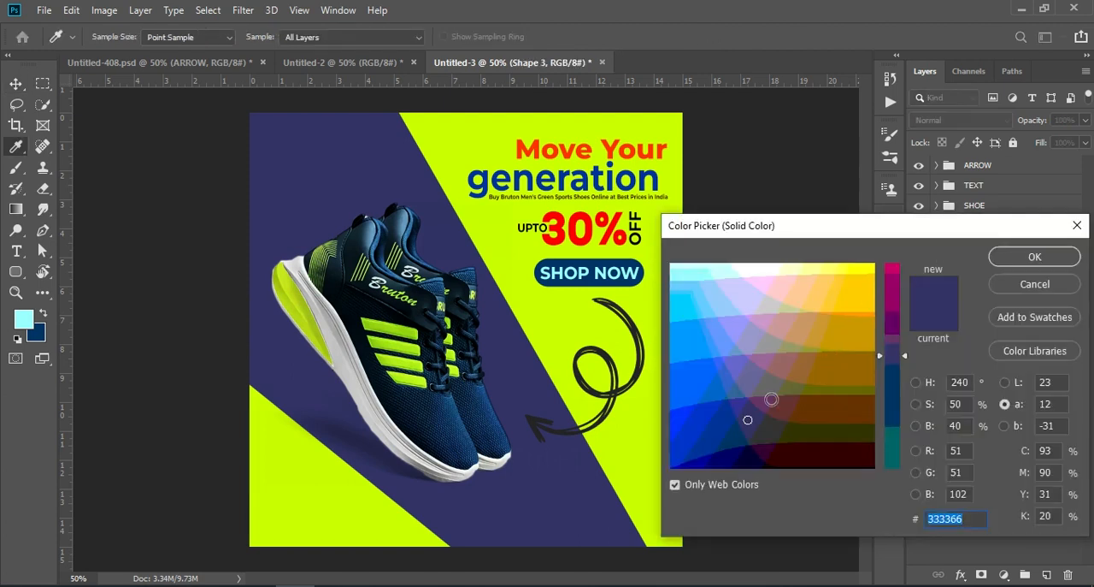
{"action": "left_click", "coordinate": [729, 386]}
{"action": "mouse_move", "coordinate": [719, 371]}
{"action": "left_mouse_down"}
{"action": "mouse_move", "coordinate": [696, 357]}
{"action": "mouse_move", "coordinate": [691, 412]}
{"action": "mouse_move", "coordinate": [696, 388]}
{"action": "left_mouse_up"}
{"action": "left_click", "coordinate": [711, 371]}
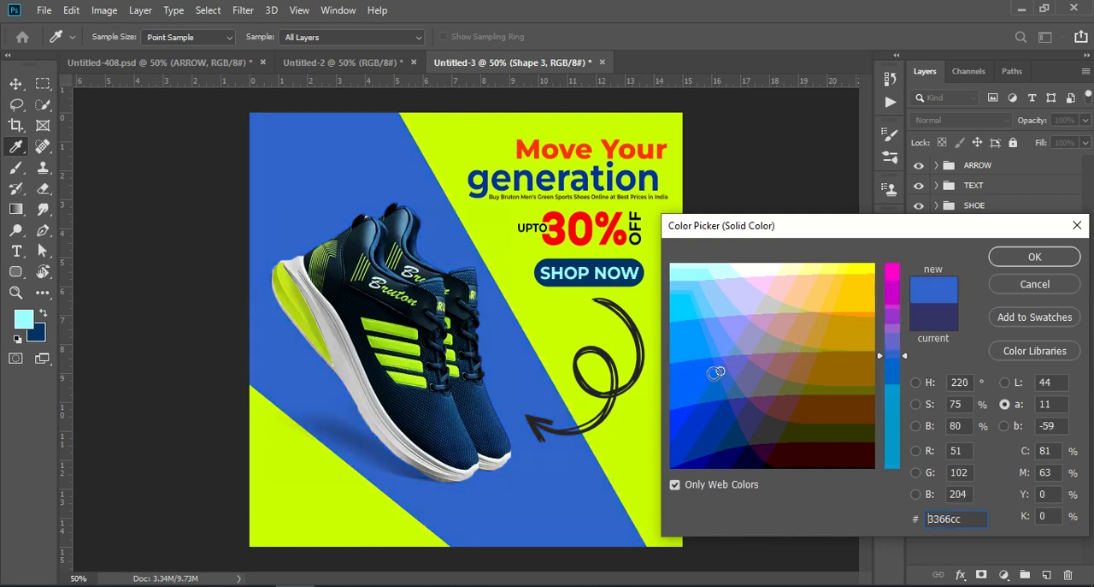
{"action": "left_click", "coordinate": [1009, 259]}
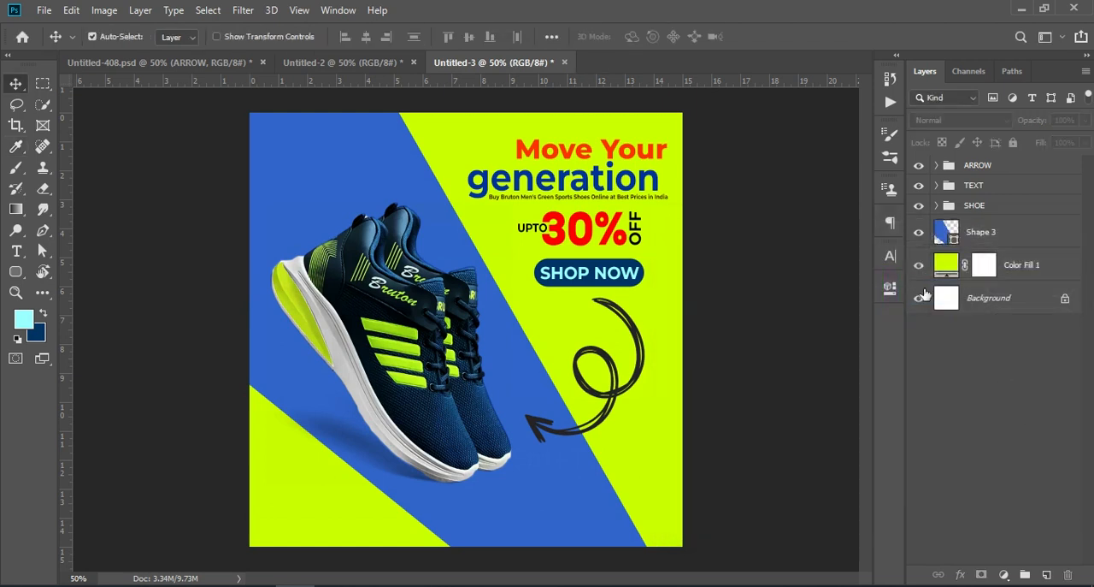
{"action": "left_click", "coordinate": [982, 166]}
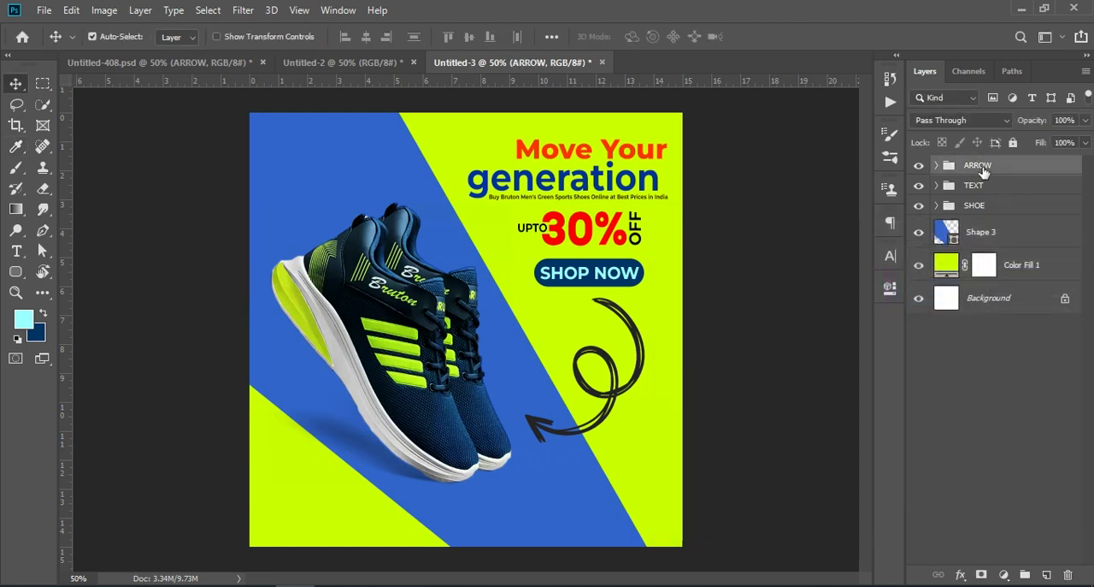
{"action": "left_click", "coordinate": [1032, 393]}
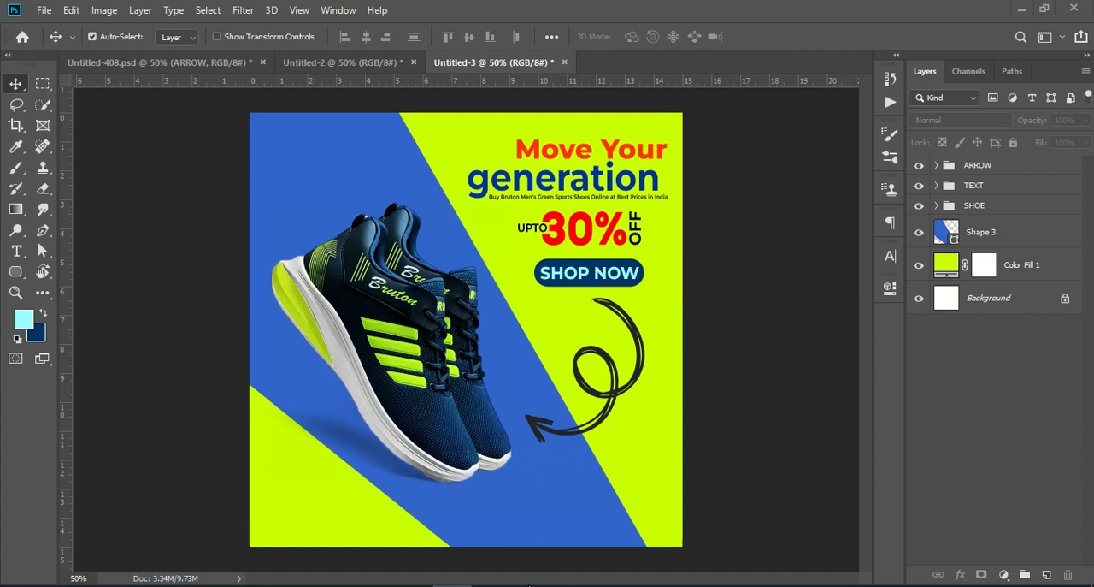